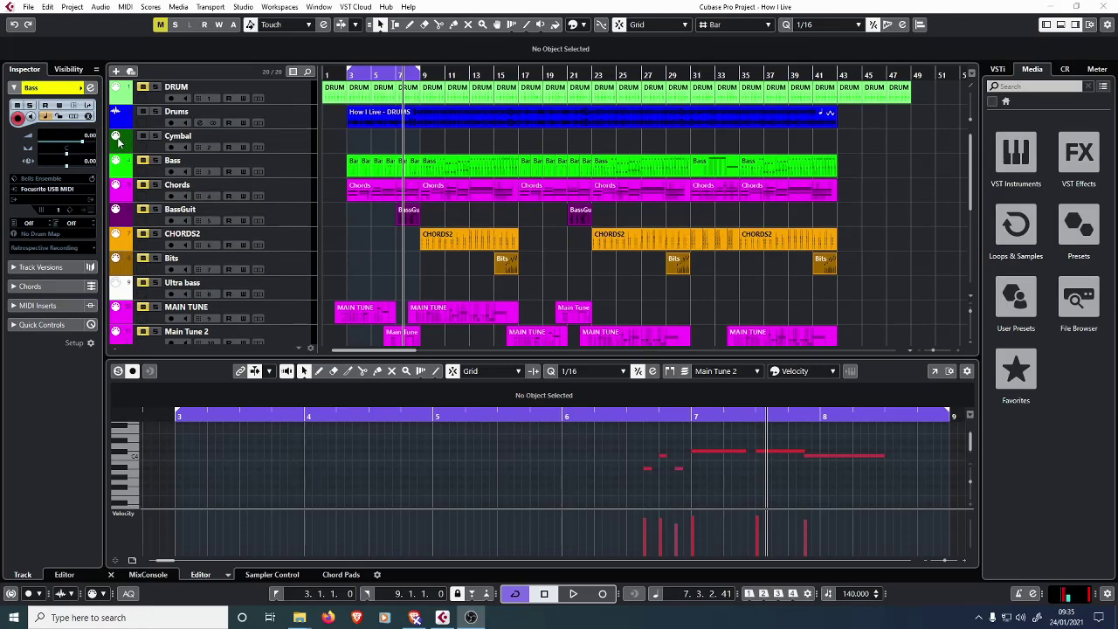
Step: Move the playhead back to the left locator at bar 3 and assign HALion Sonic SE to the yellow Bass track
scroll(200, 203, down, 5)
scroll(419, 301, down, 5)
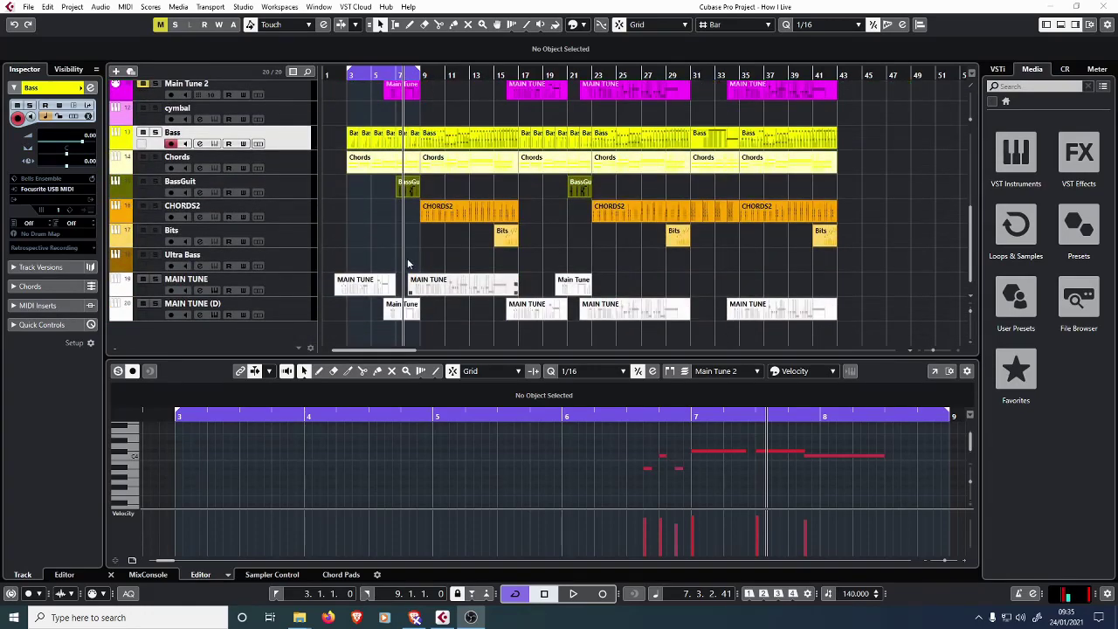
scroll(310, 203, up, 3)
click(276, 593)
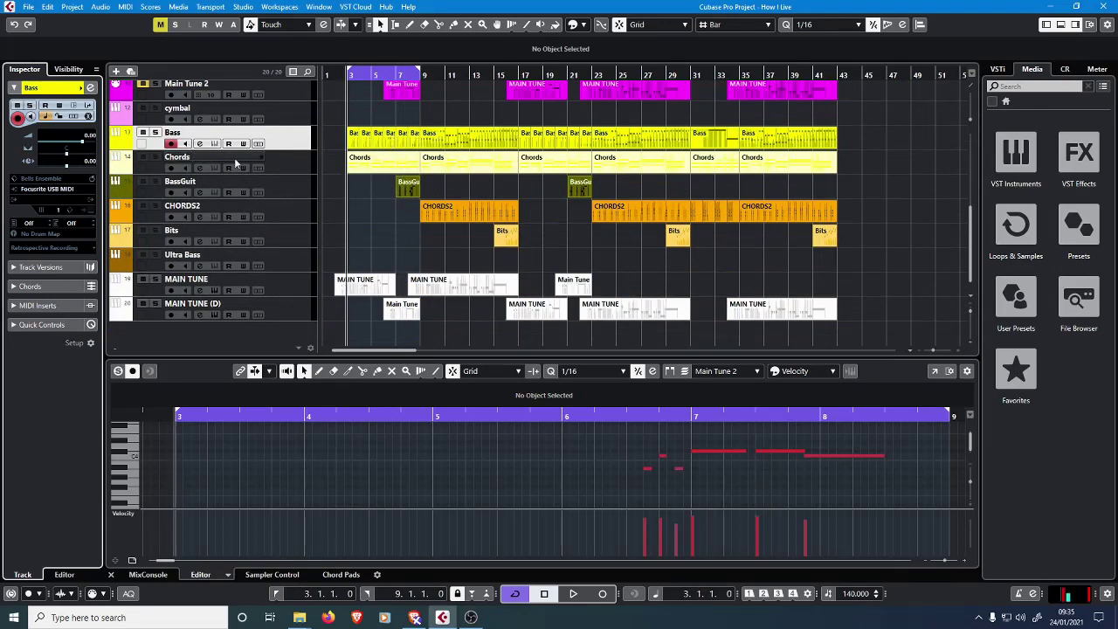
click(48, 203)
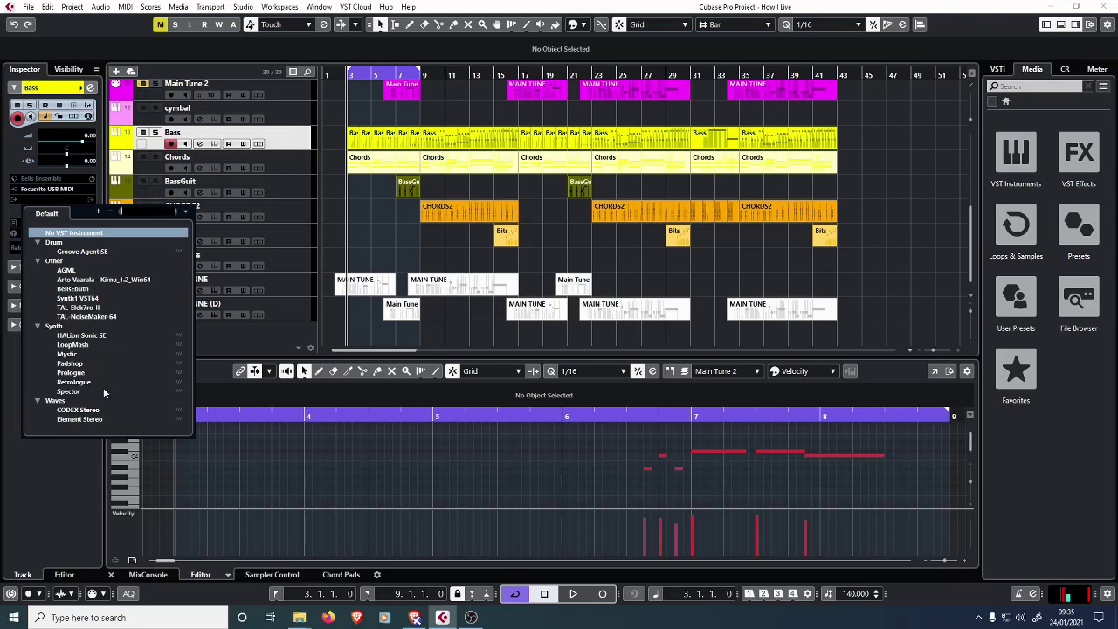
click(88, 337)
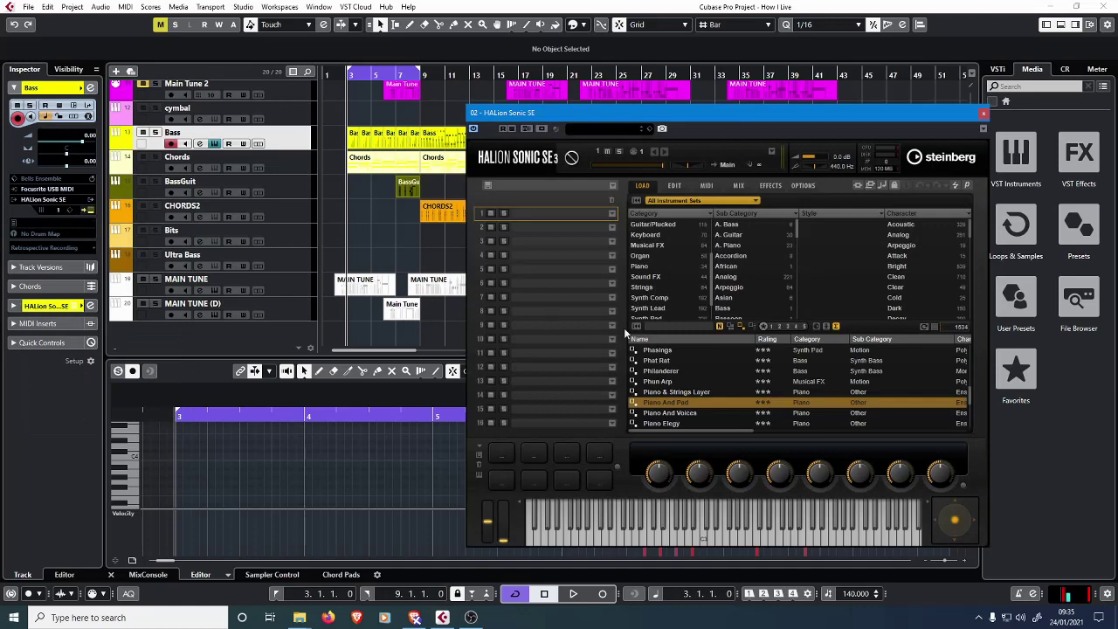
Step: Load the Hop Hip Bass preset from the Bass category into the Bass track's HALion Sonic SE
drag(774, 114, 697, 135)
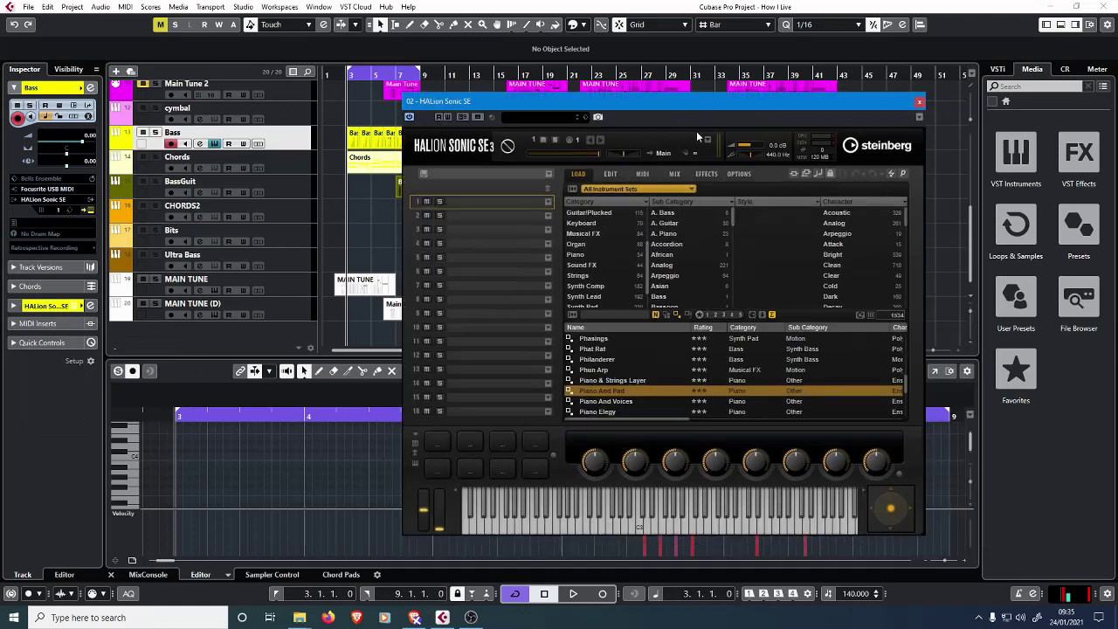
click(535, 120)
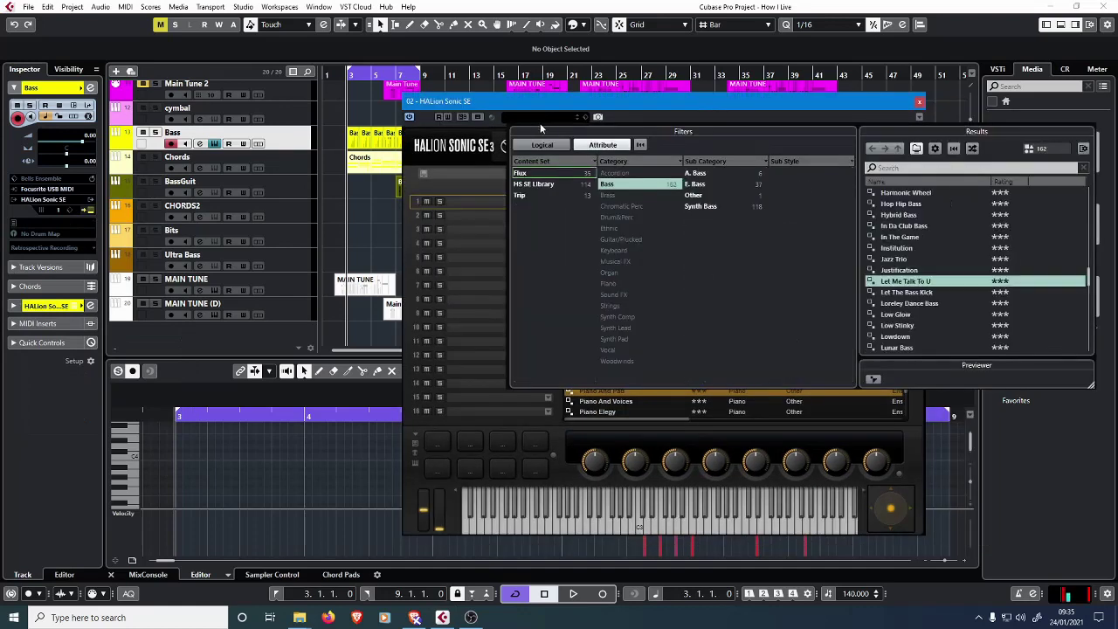
click(612, 185)
click(611, 184)
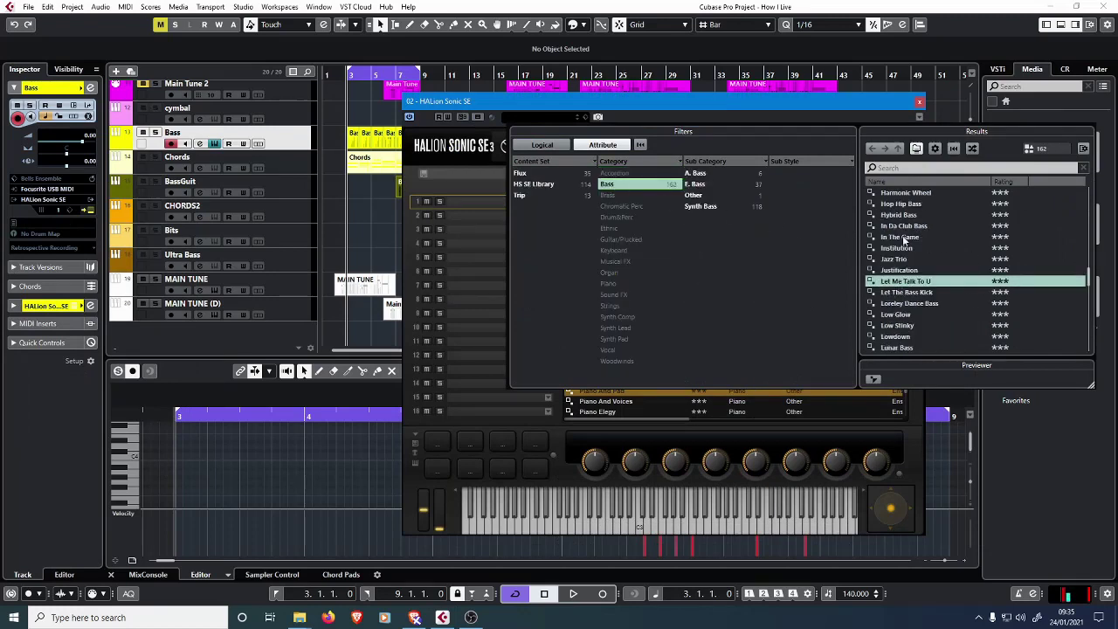
double_click(901, 204)
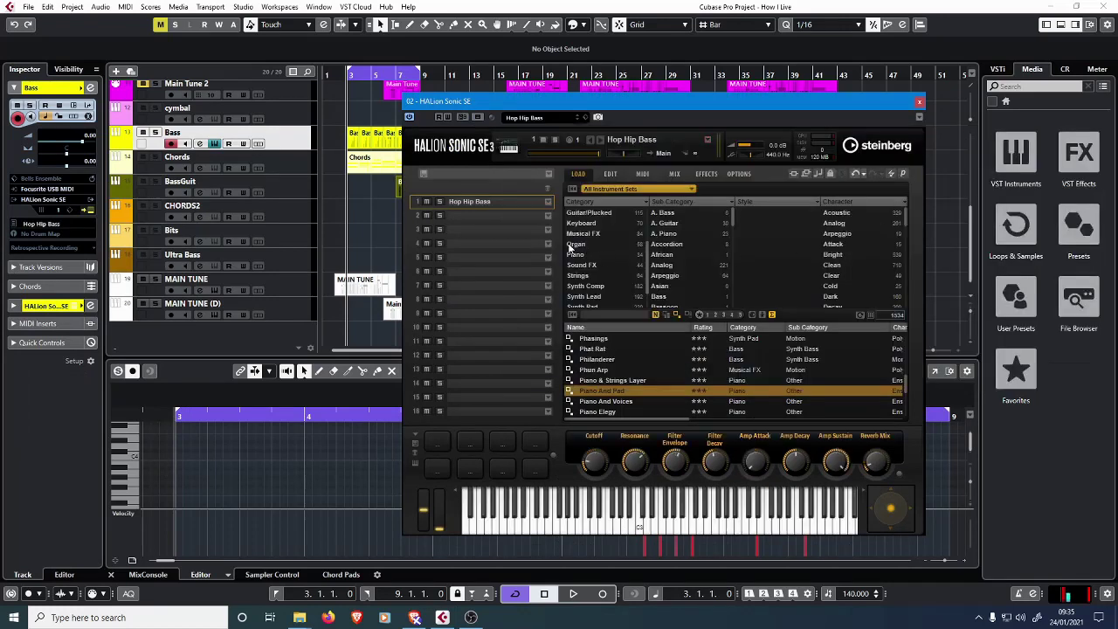
Step: Audition the new bass sound over the cycle range, stop playback and close the instrument window
click(573, 593)
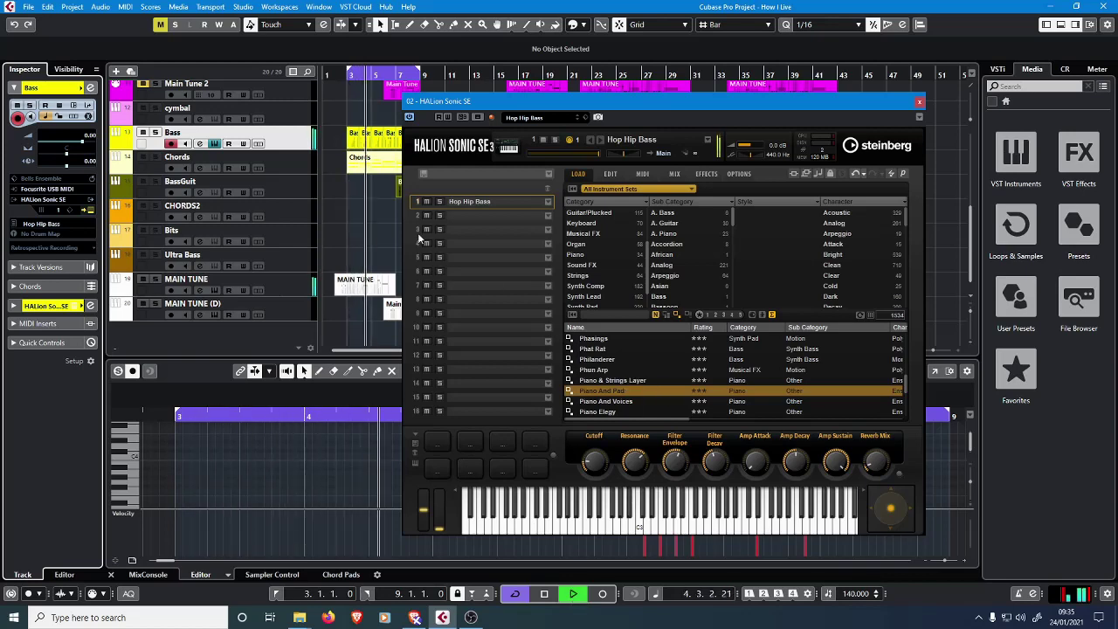
drag(521, 103, 582, 105)
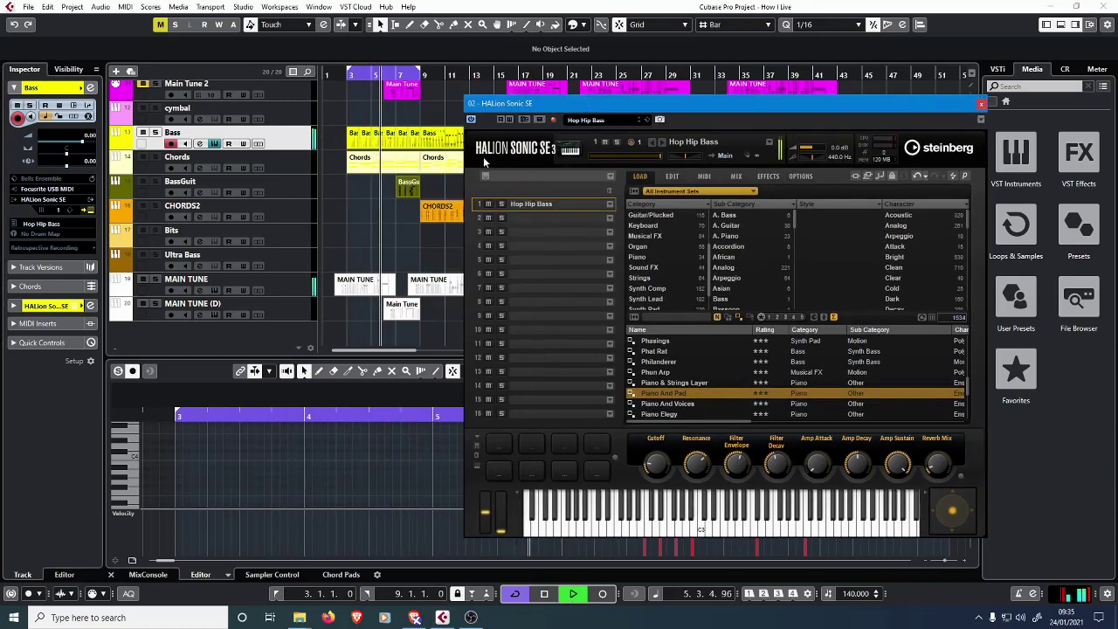
click(543, 593)
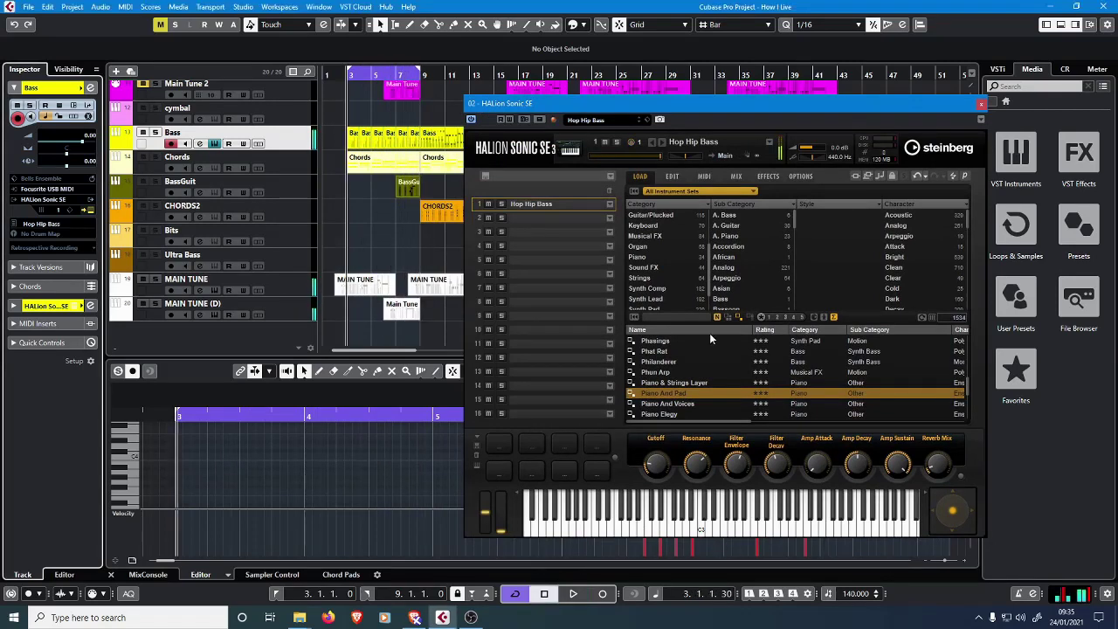
click(976, 105)
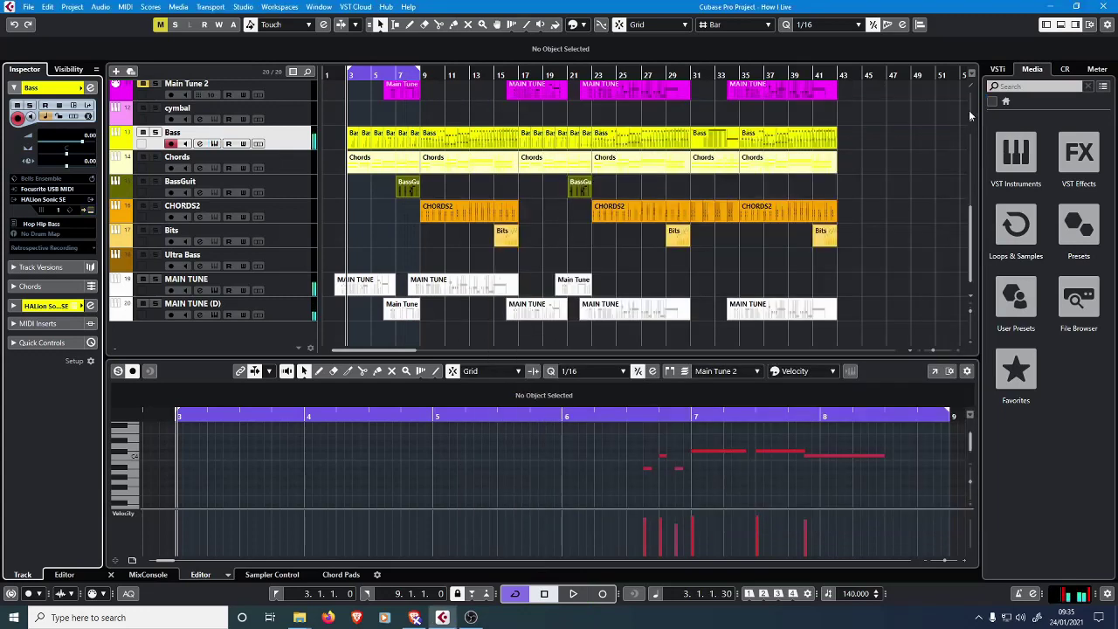
Step: Assign HALion Sonic SE as the instrument of the yellow Chords track and bring its window fully into view
click(297, 163)
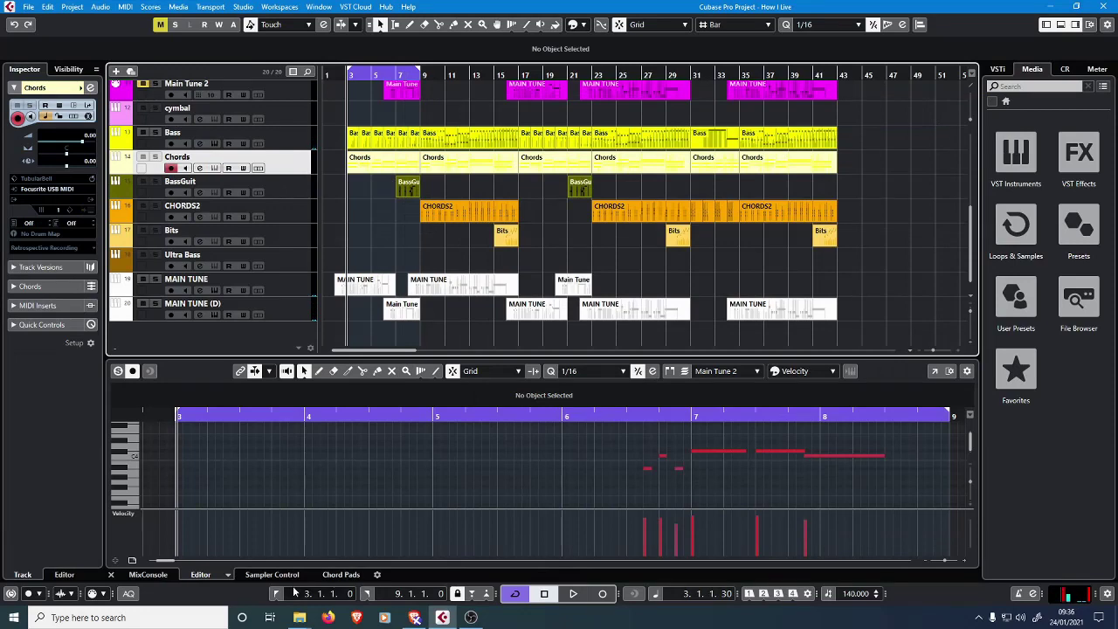
click(65, 207)
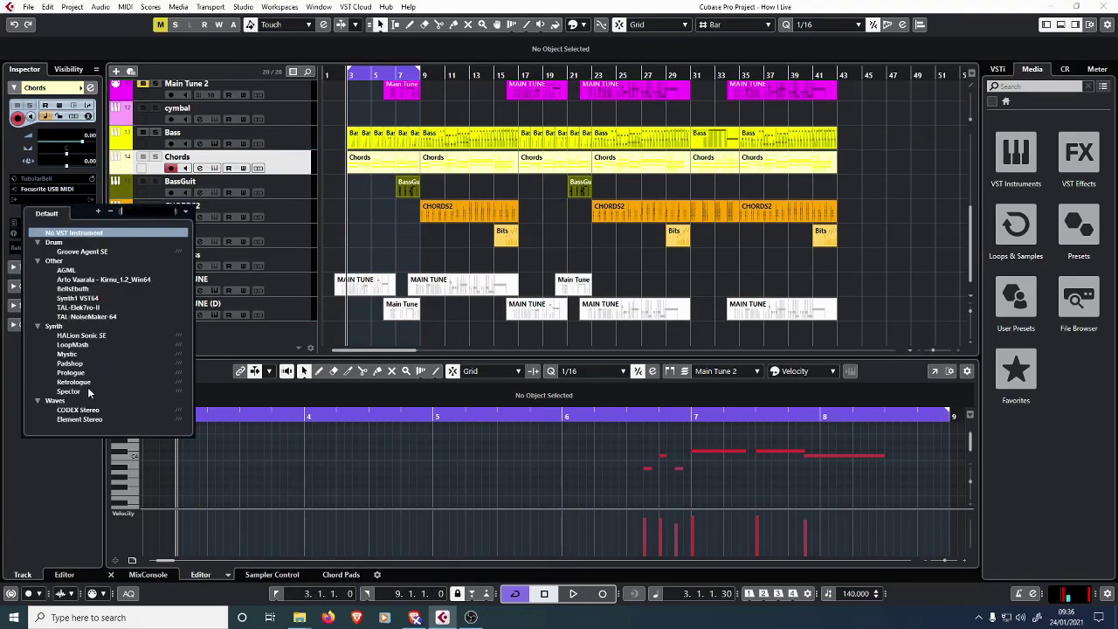
click(80, 336)
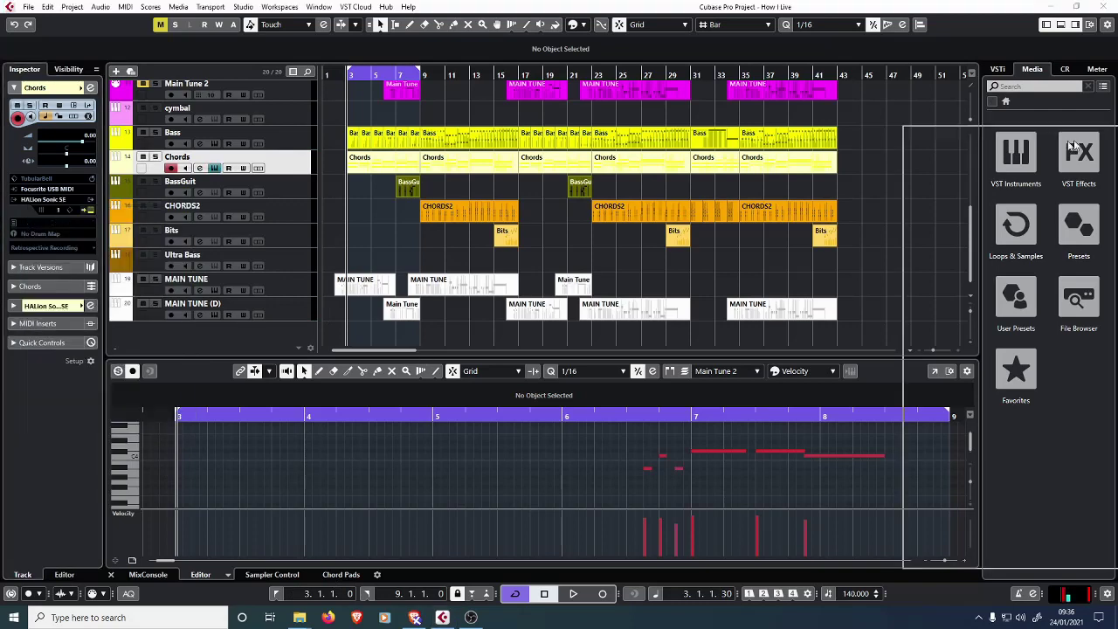
drag(1070, 147, 695, 128)
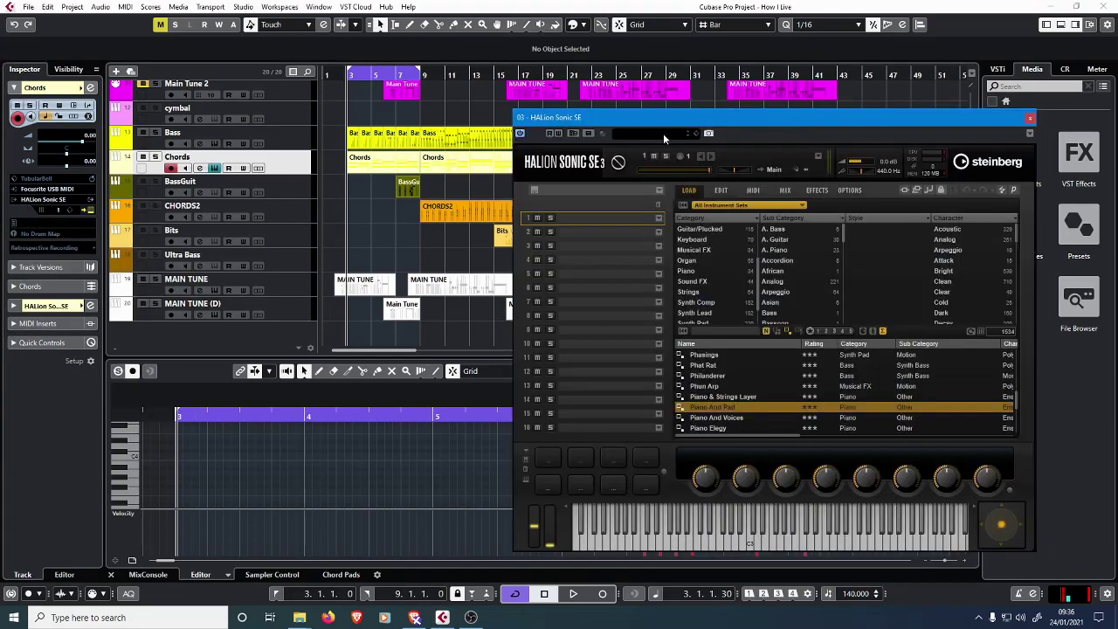
Step: Filter the presets by Synth Pad and load [GM 055] Synth Voice for the Chords track
click(662, 133)
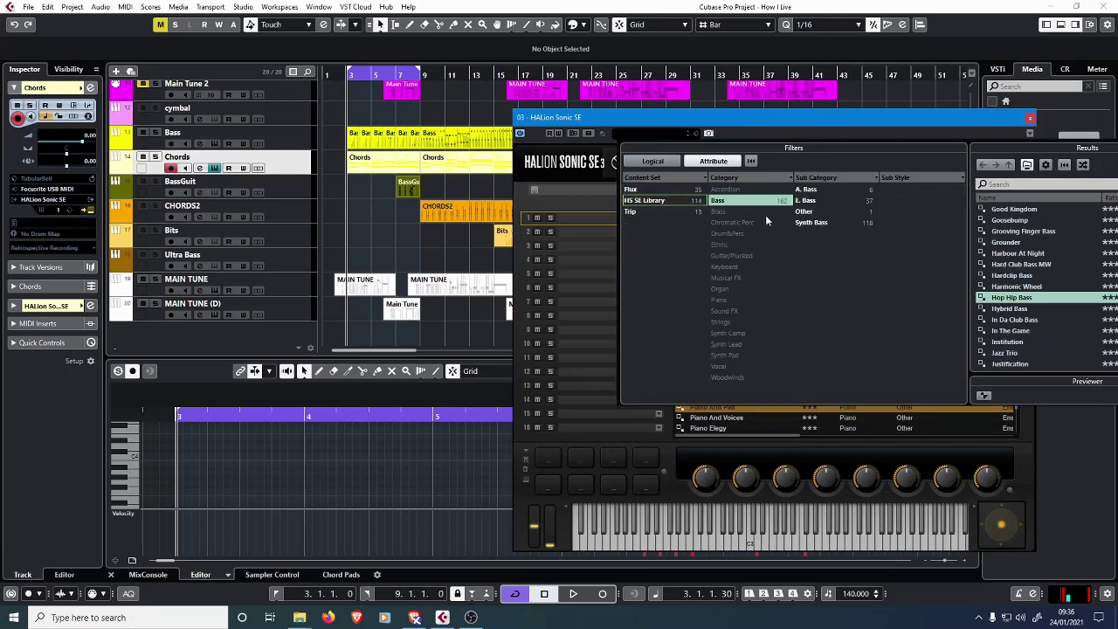
click(738, 204)
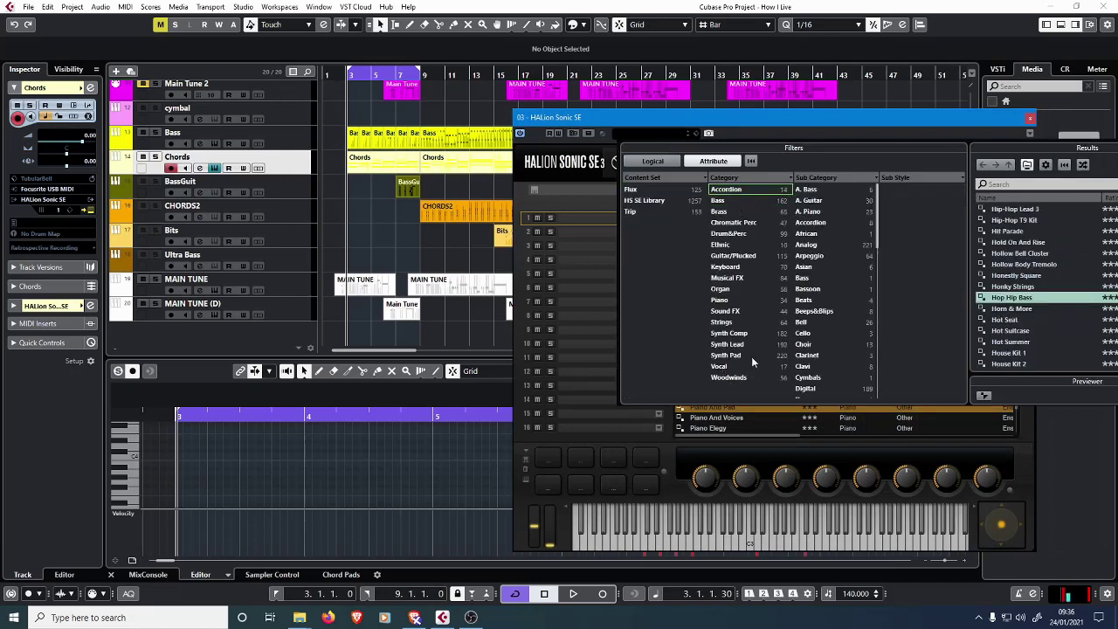
click(749, 356)
click(797, 115)
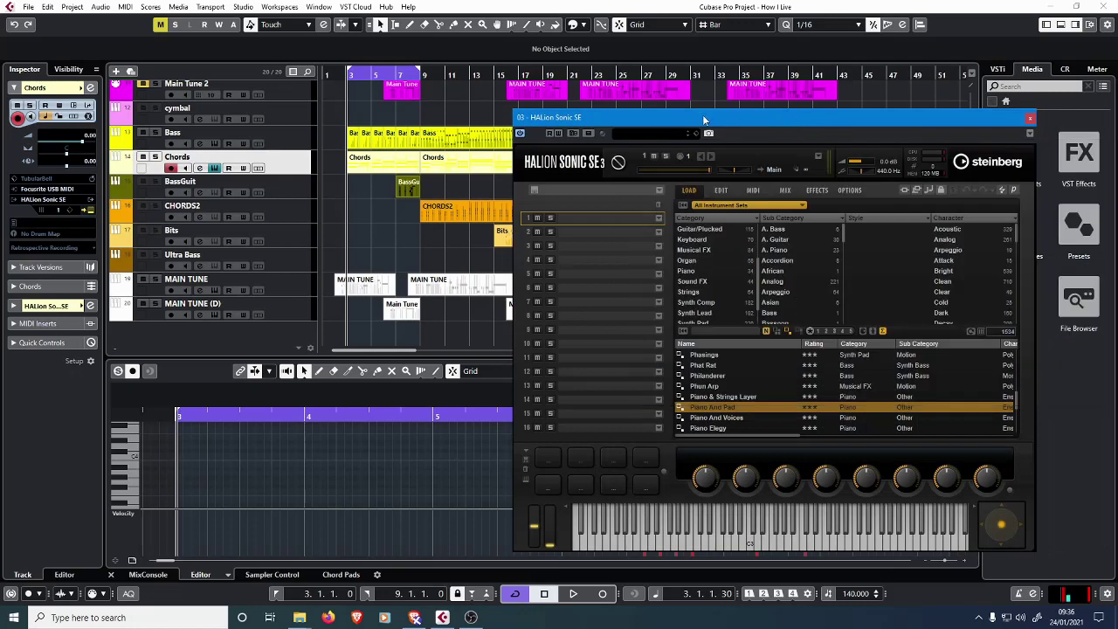
drag(798, 115, 681, 116)
click(530, 133)
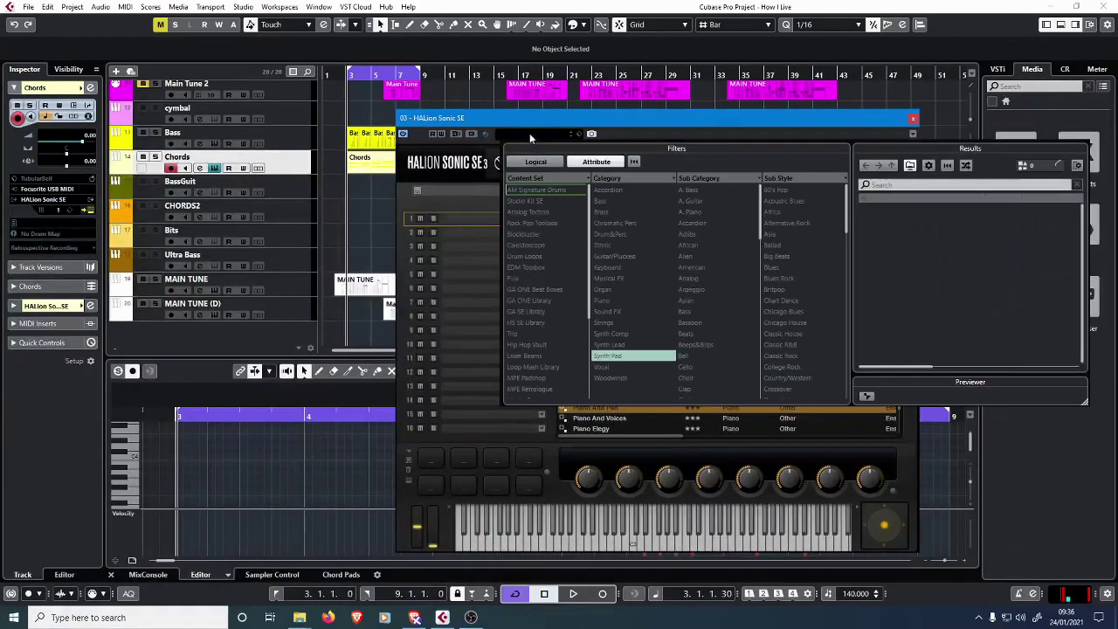
double_click(926, 210)
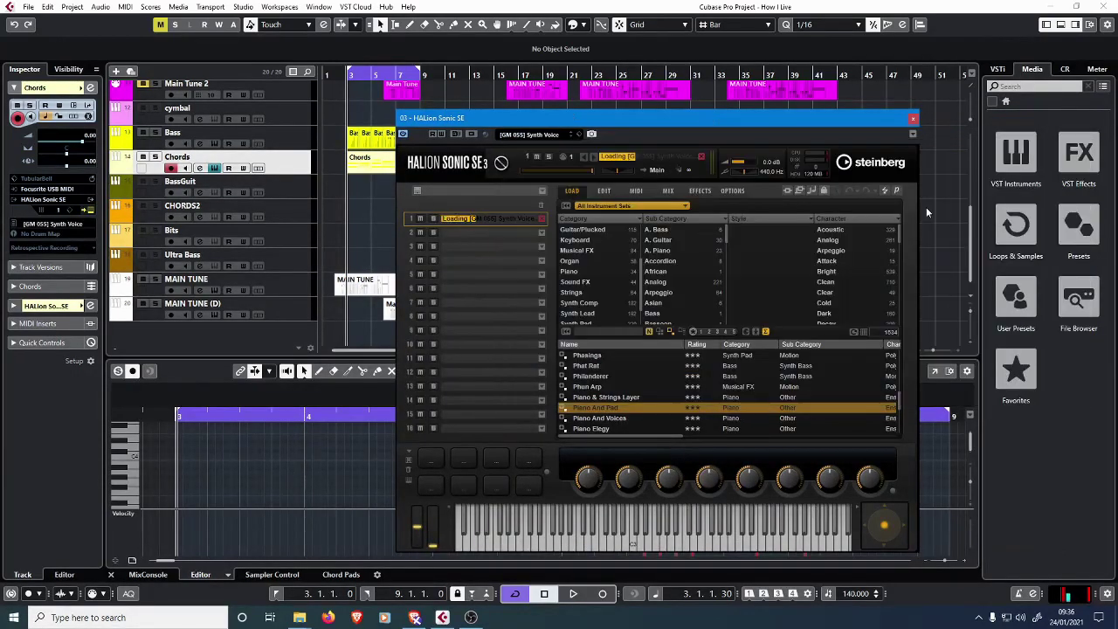
Step: Audition the chords sound over the cycle range, close the instrument window and stop playback
click(573, 593)
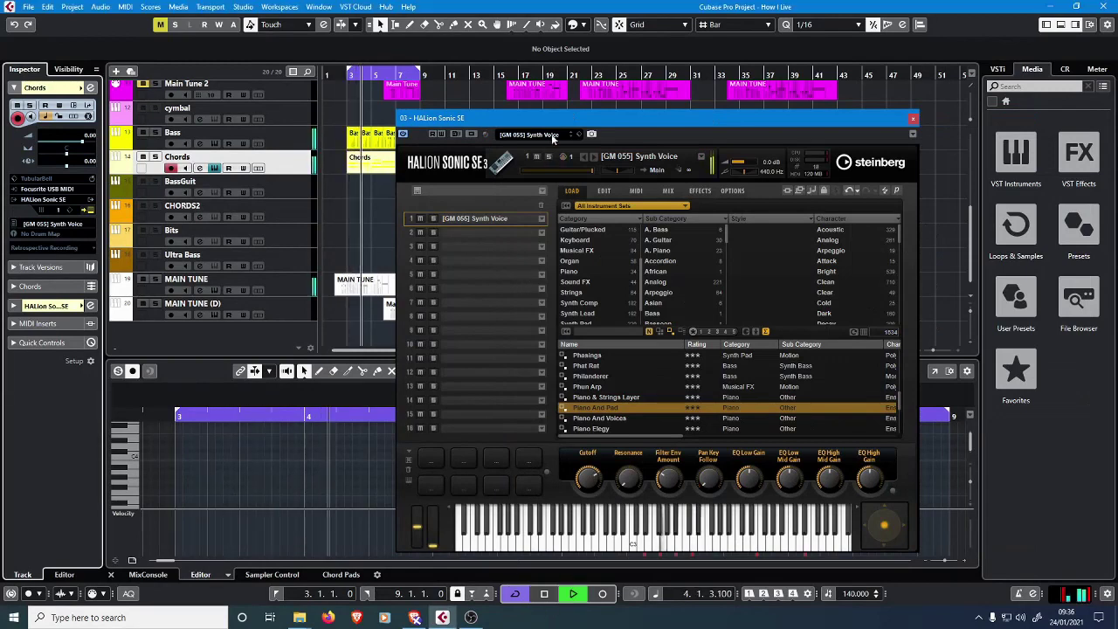
drag(572, 119, 673, 99)
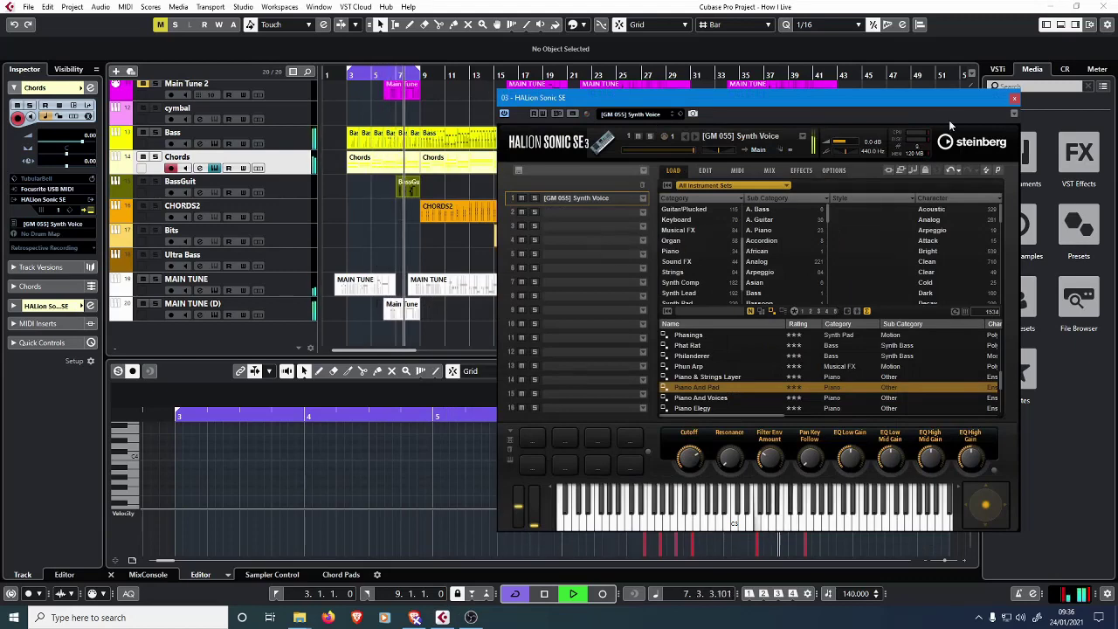
click(1016, 99)
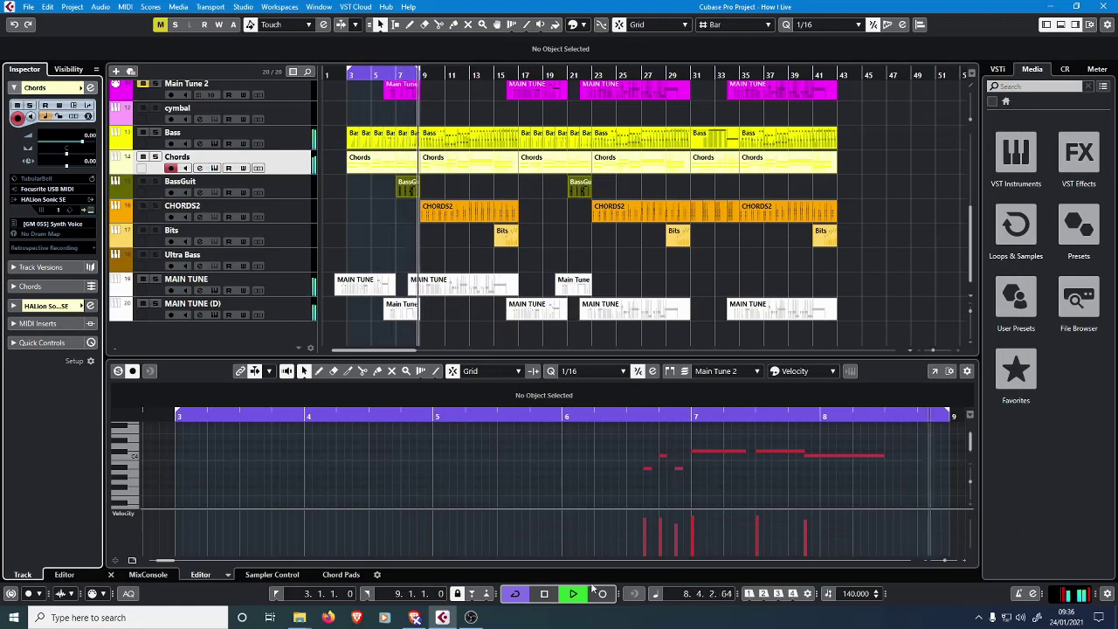
click(543, 597)
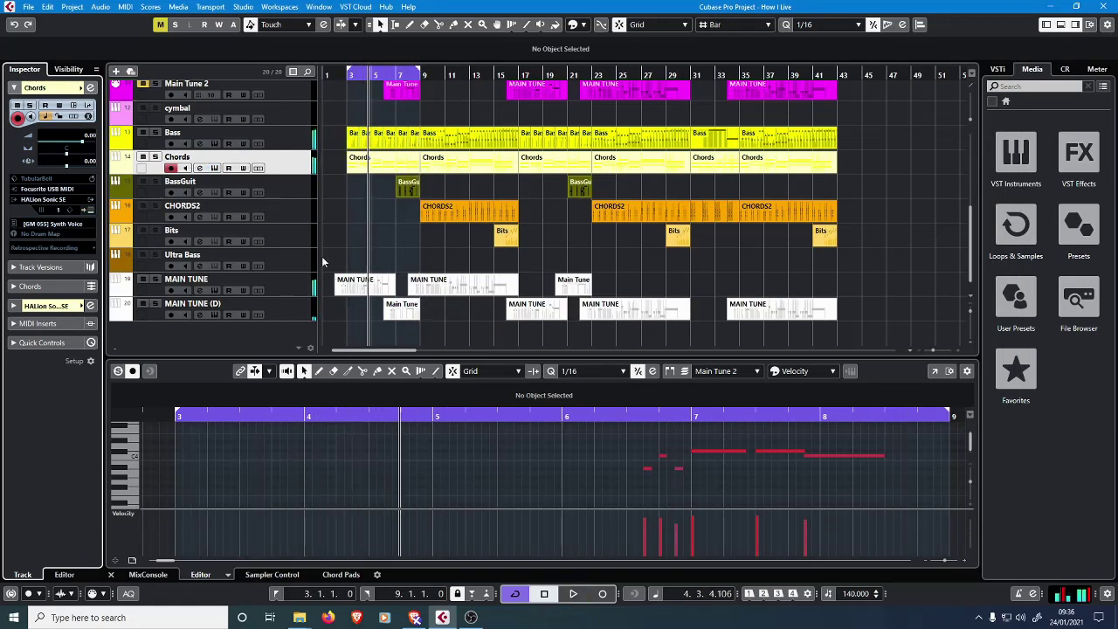
Step: Select the BassGuit track, set the cycle range to start at bar 7 and start playback
click(294, 181)
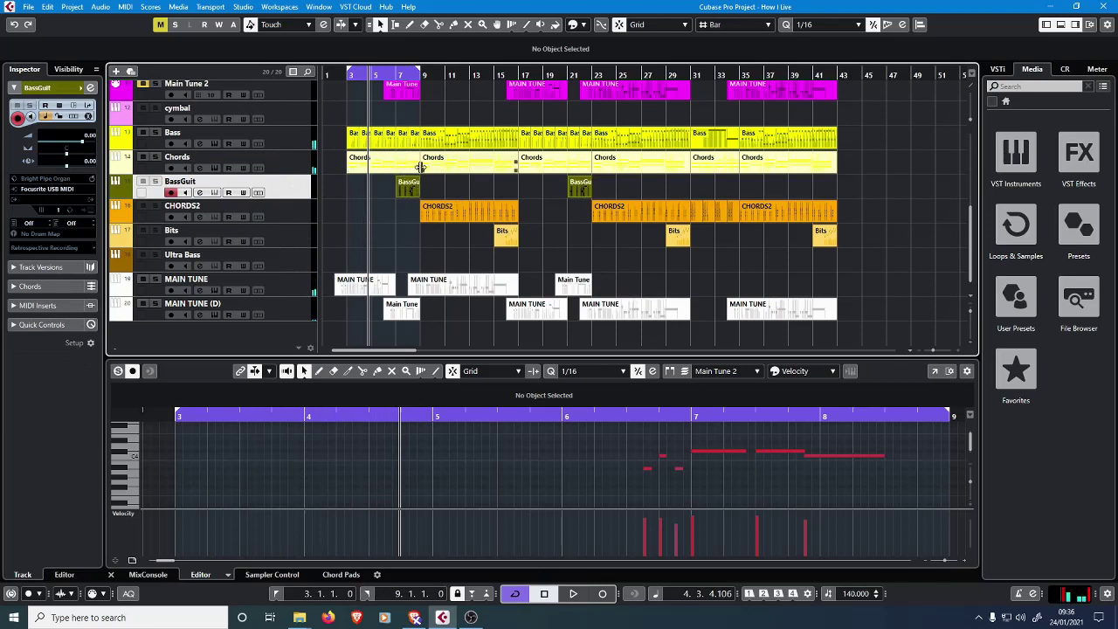
drag(385, 77, 398, 77)
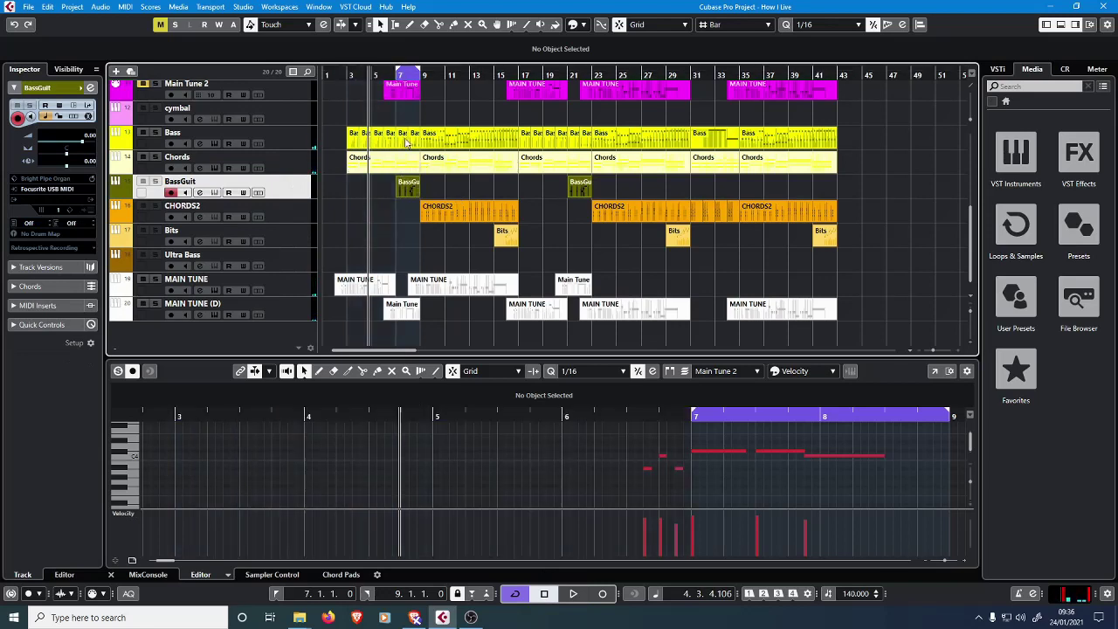
click(44, 202)
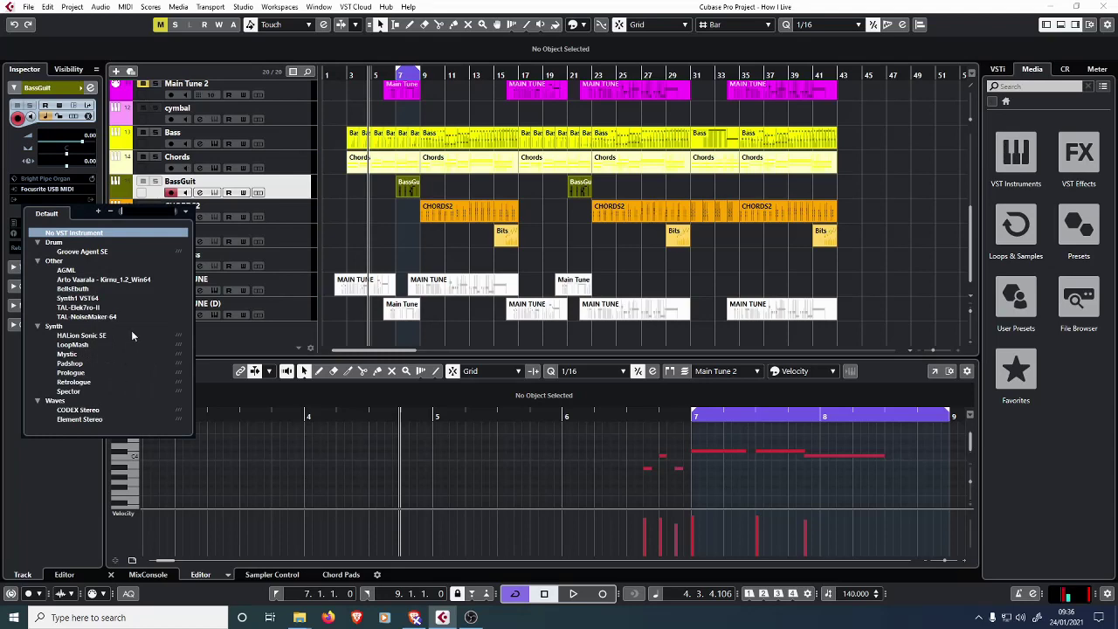
click(572, 594)
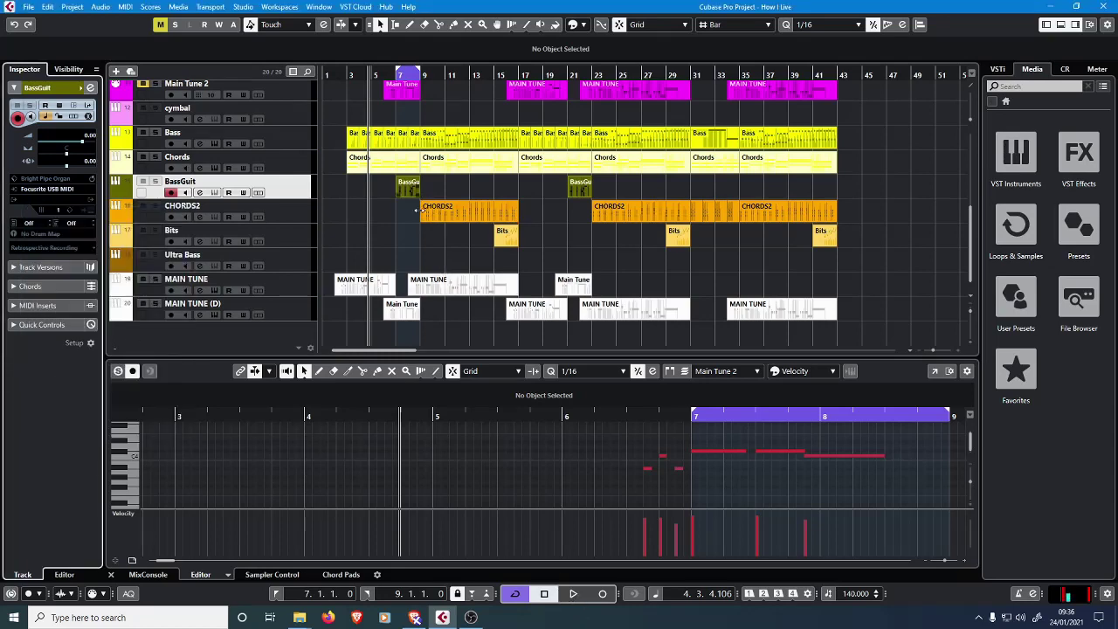
click(574, 594)
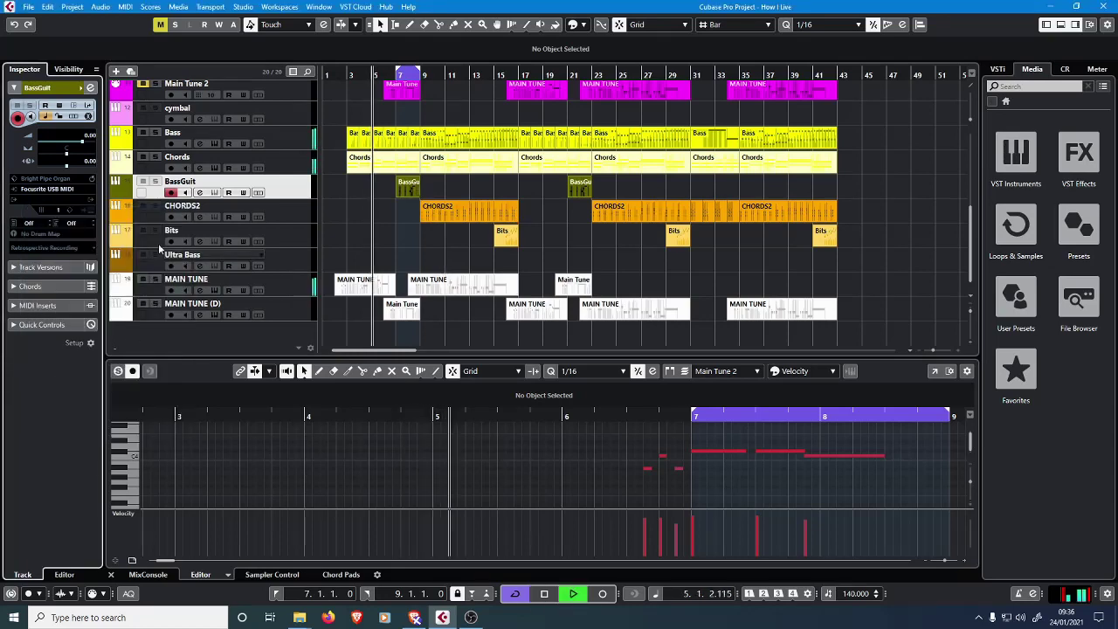
Step: Assign HALion Sonic SE to the BassGuit track and load the Alarm Device preset from the Synth Lead category
click(53, 189)
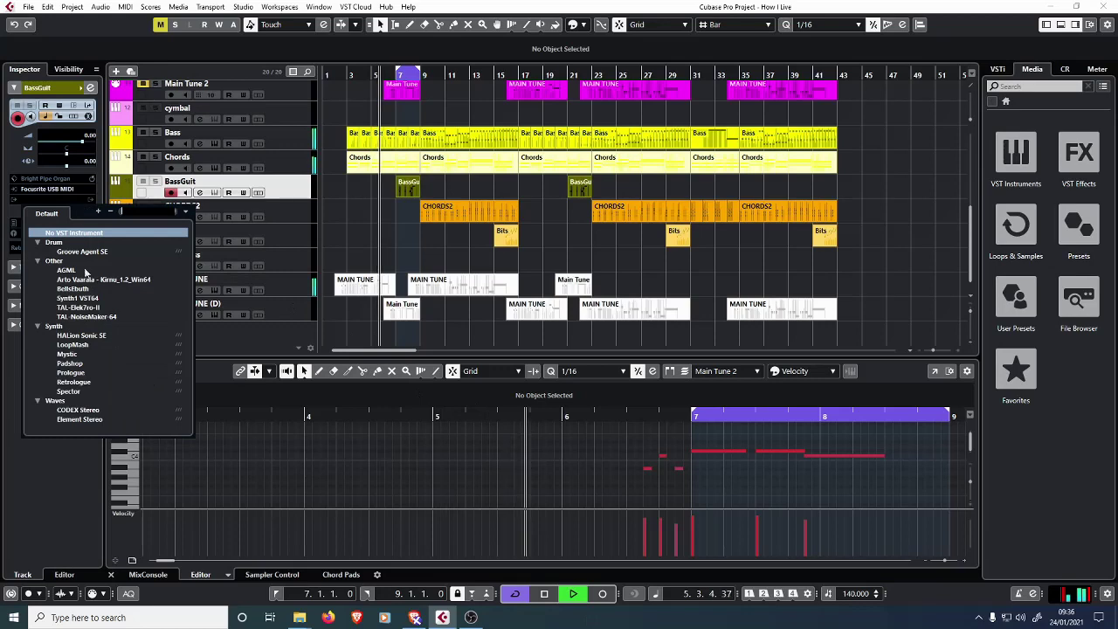
click(82, 336)
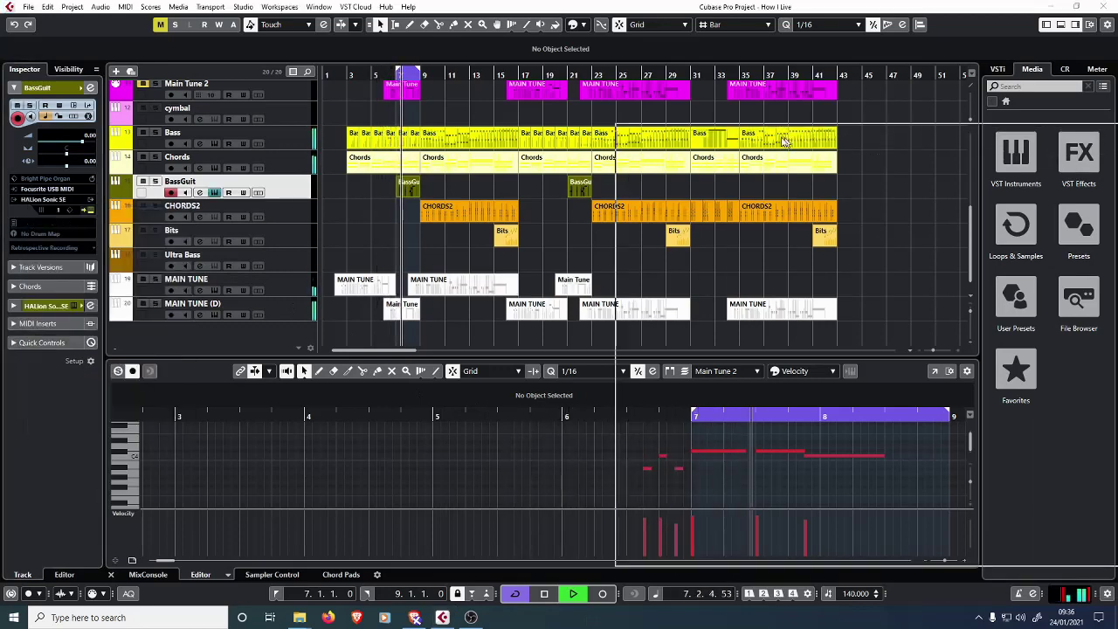
click(668, 136)
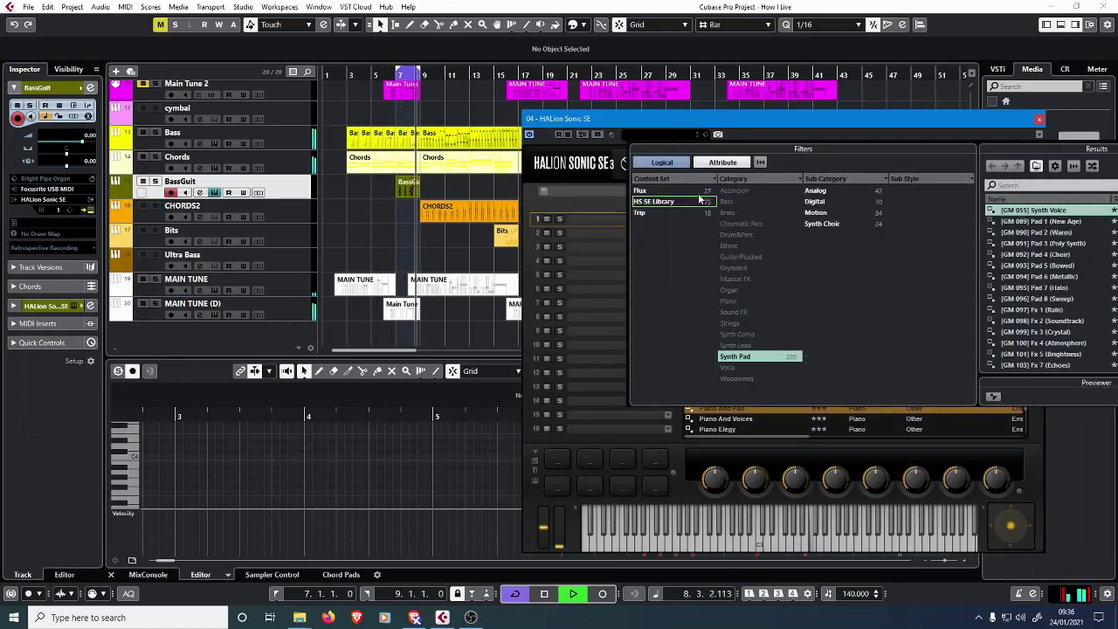
click(736, 345)
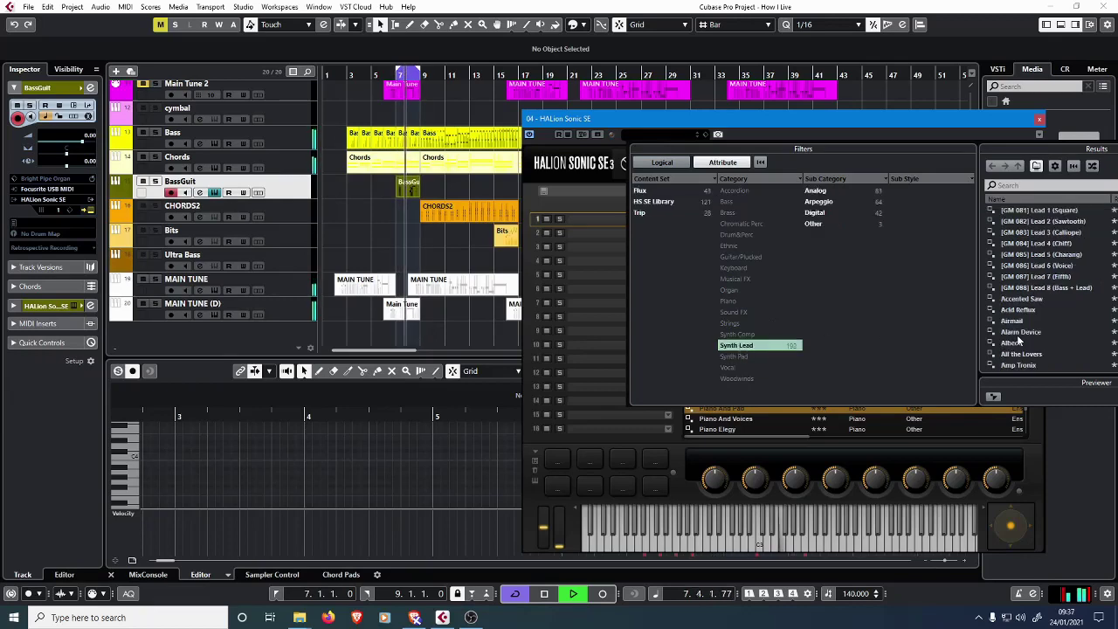
click(904, 323)
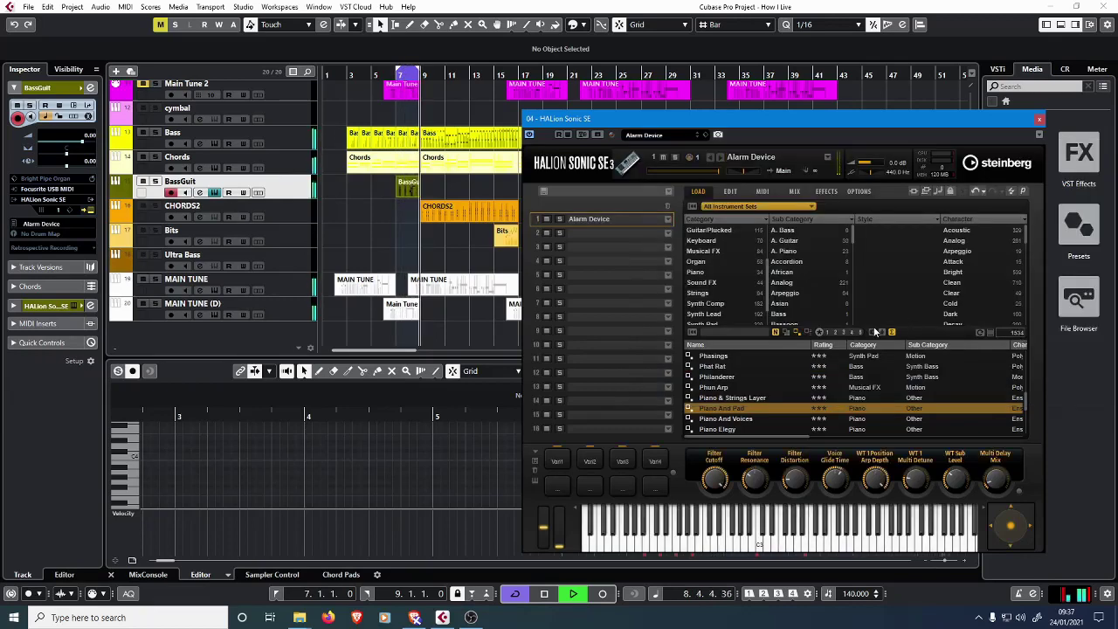
Step: Audition the Synth Lead presets All the Lovers, Accented Saw and Acid Reflux on the BassGuit track
click(684, 136)
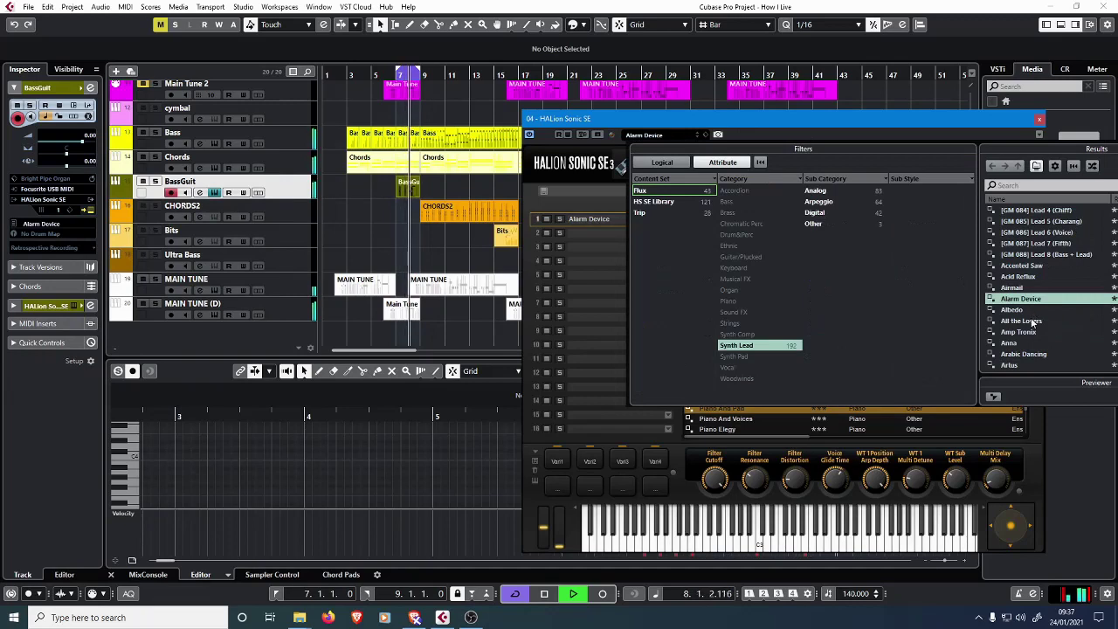
click(1021, 322)
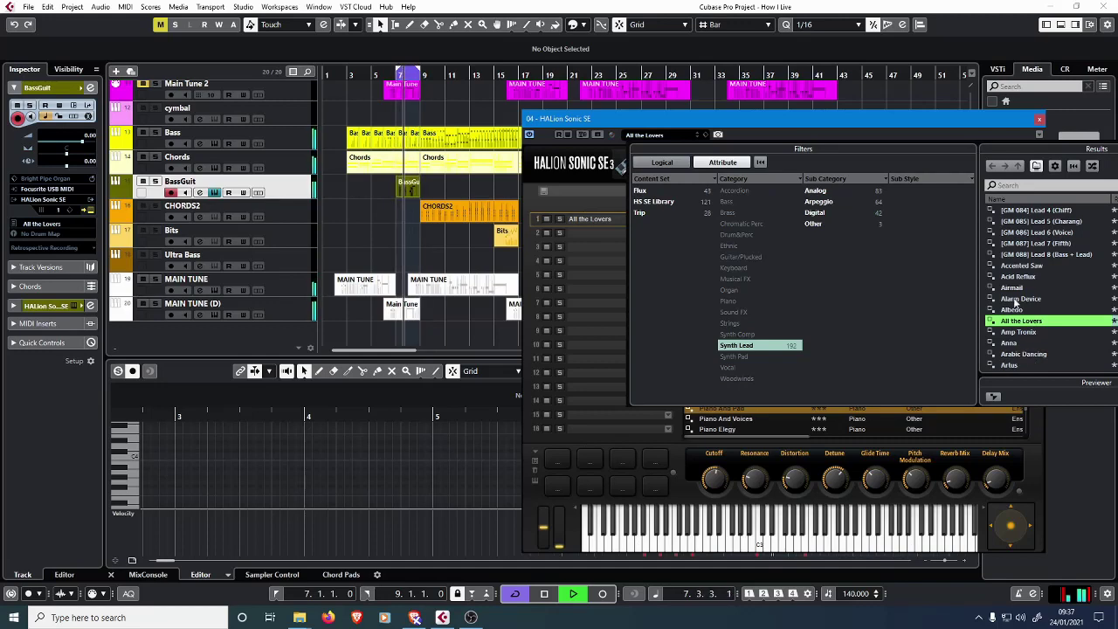
double_click(1023, 266)
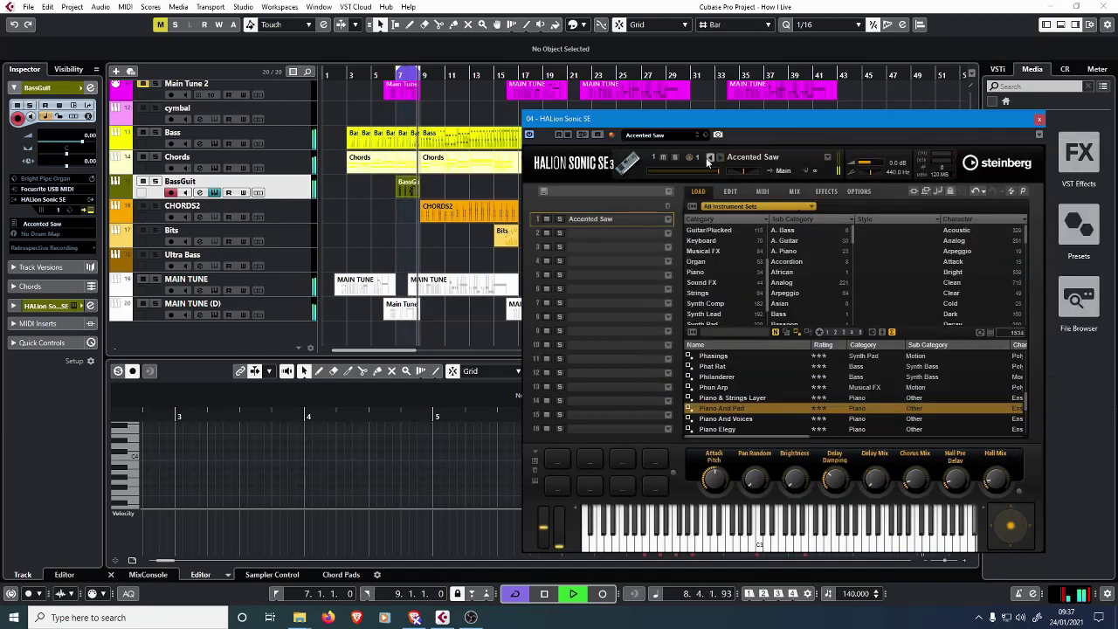
click(677, 135)
double_click(1027, 309)
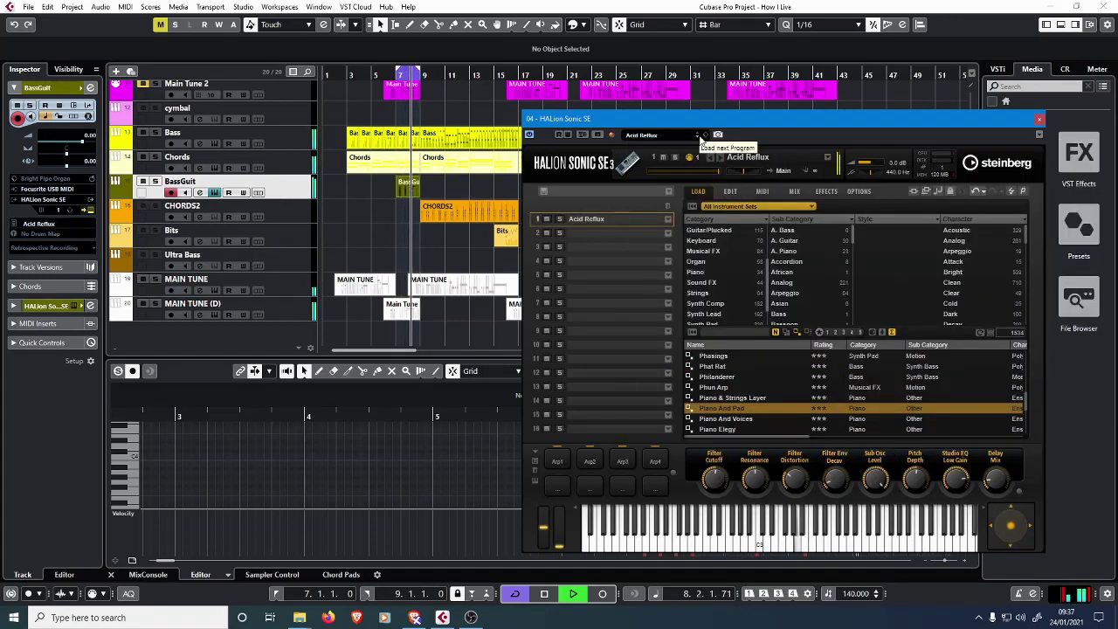
Step: Audition successive Synth Lead presets on the BassGuit track up to Cryptophobia, keep it loaded, and end playback with the instrument window closed
click(701, 137)
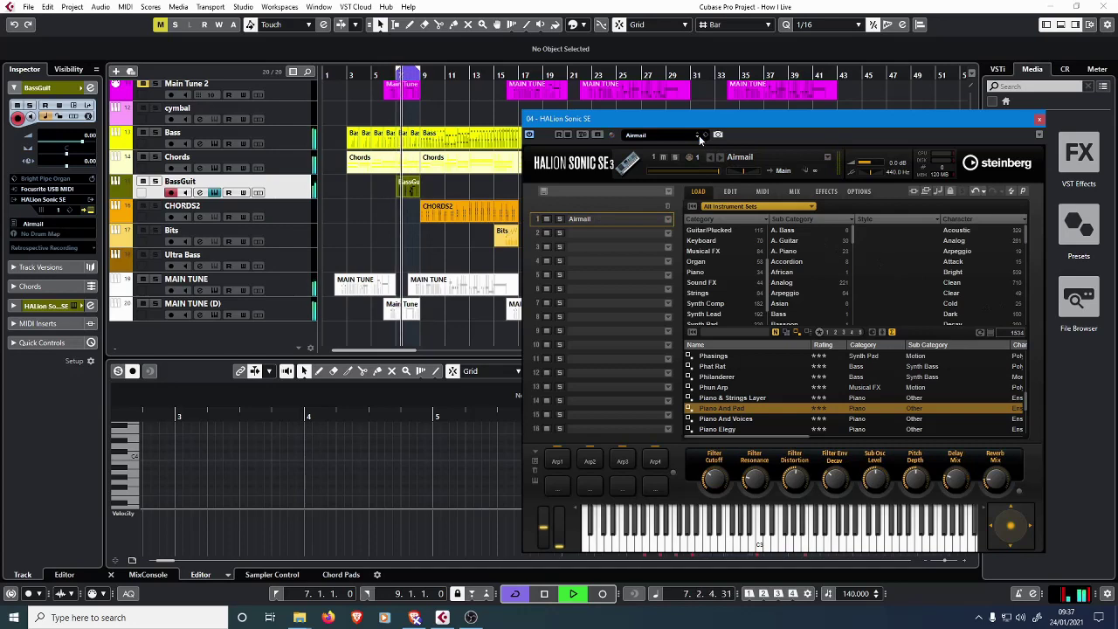
click(700, 136)
click(700, 136)
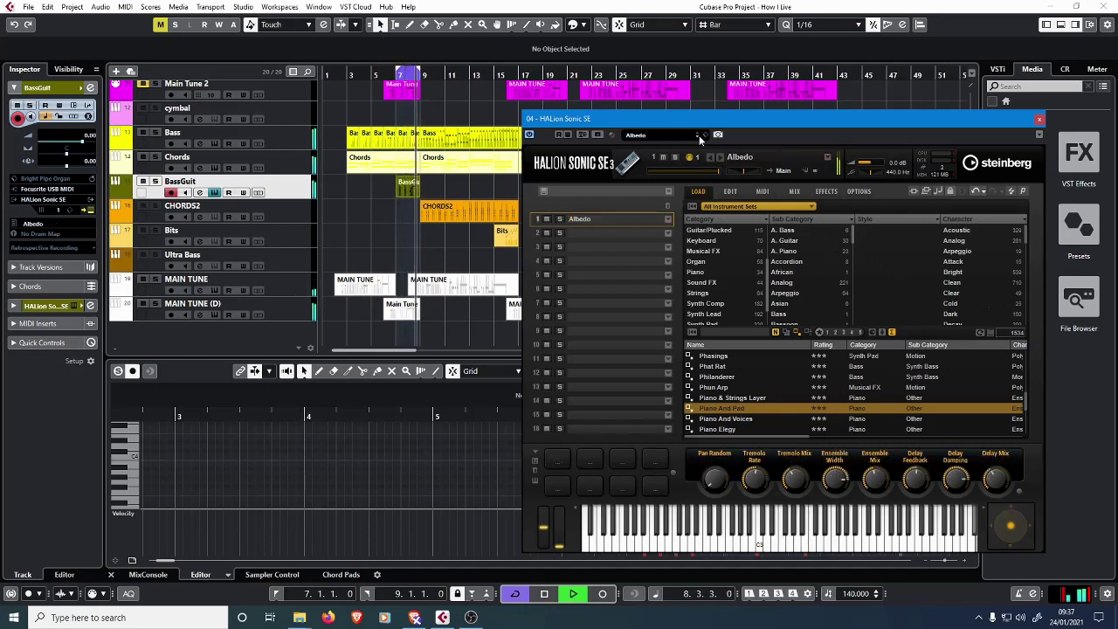
click(699, 137)
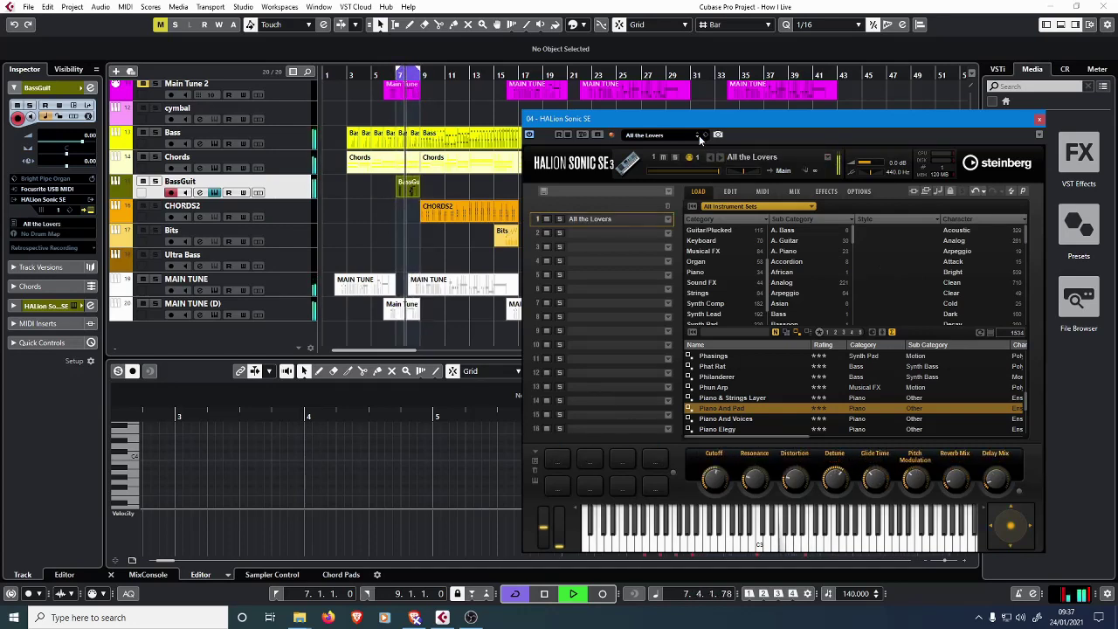
click(699, 136)
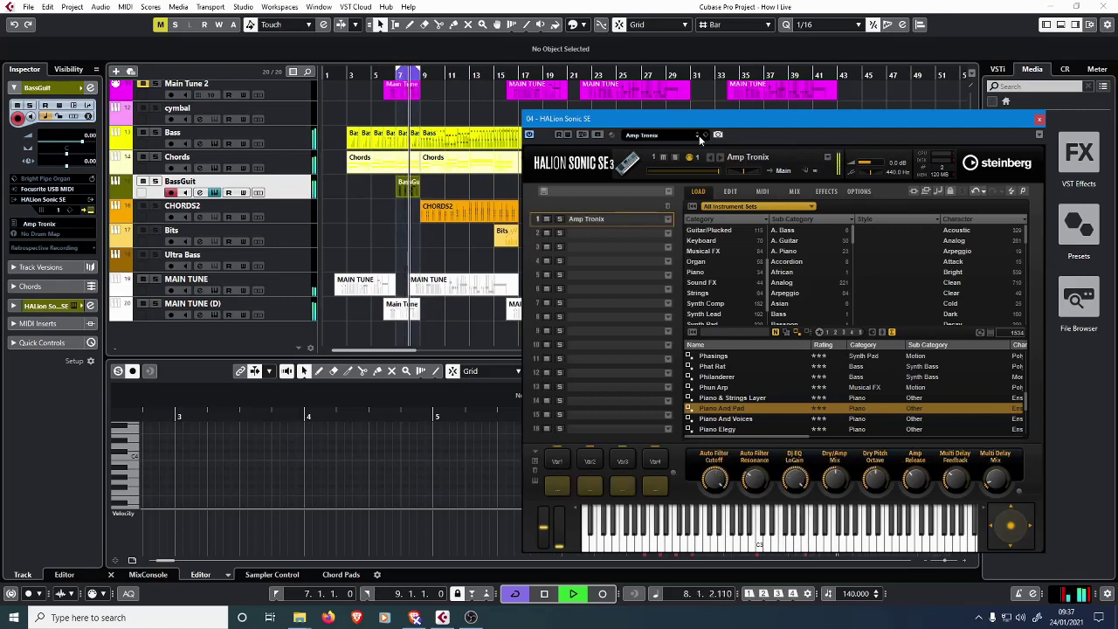
click(700, 136)
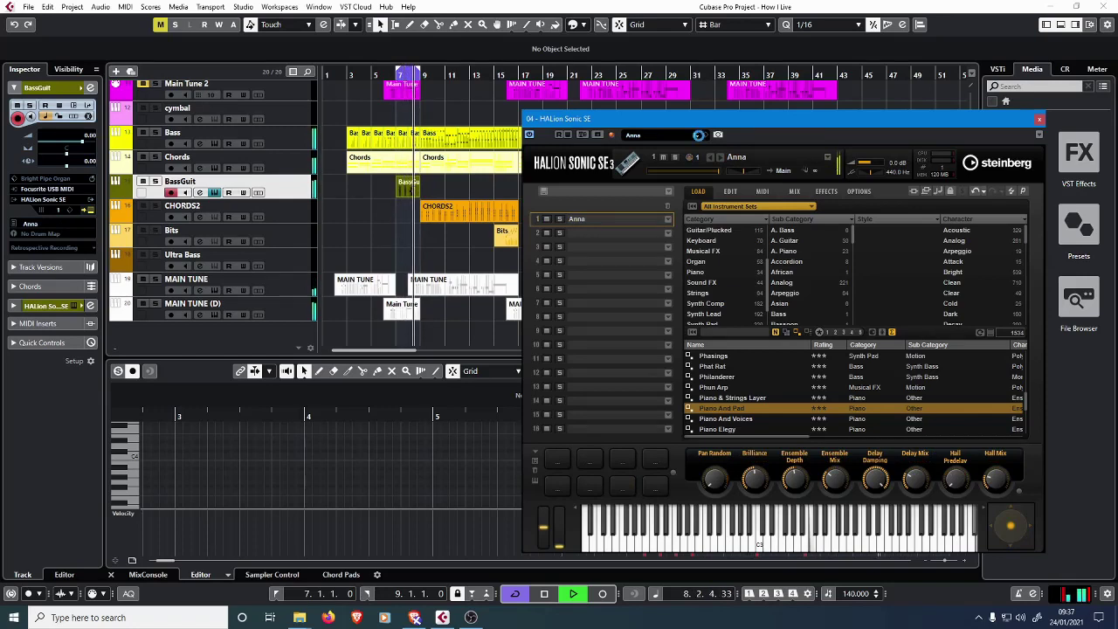
click(700, 136)
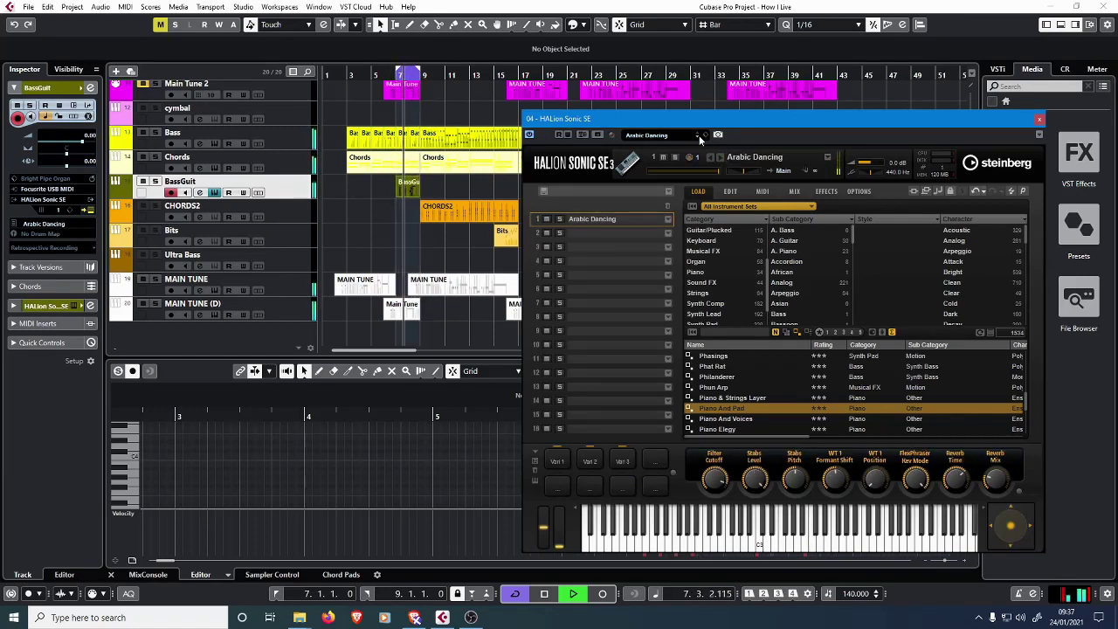
click(699, 136)
click(700, 137)
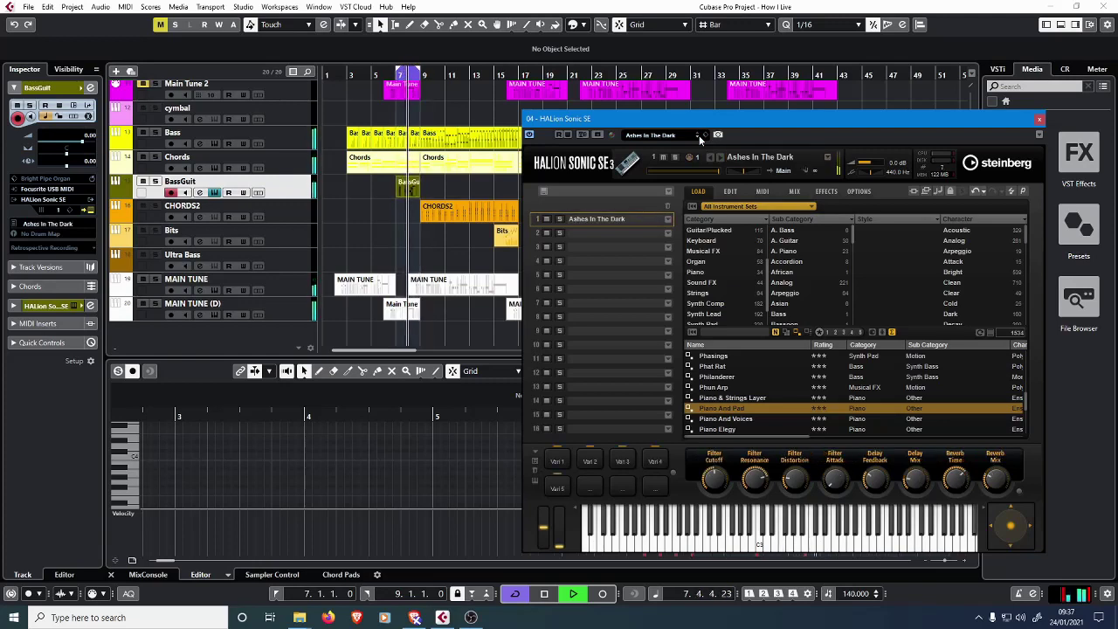
click(700, 136)
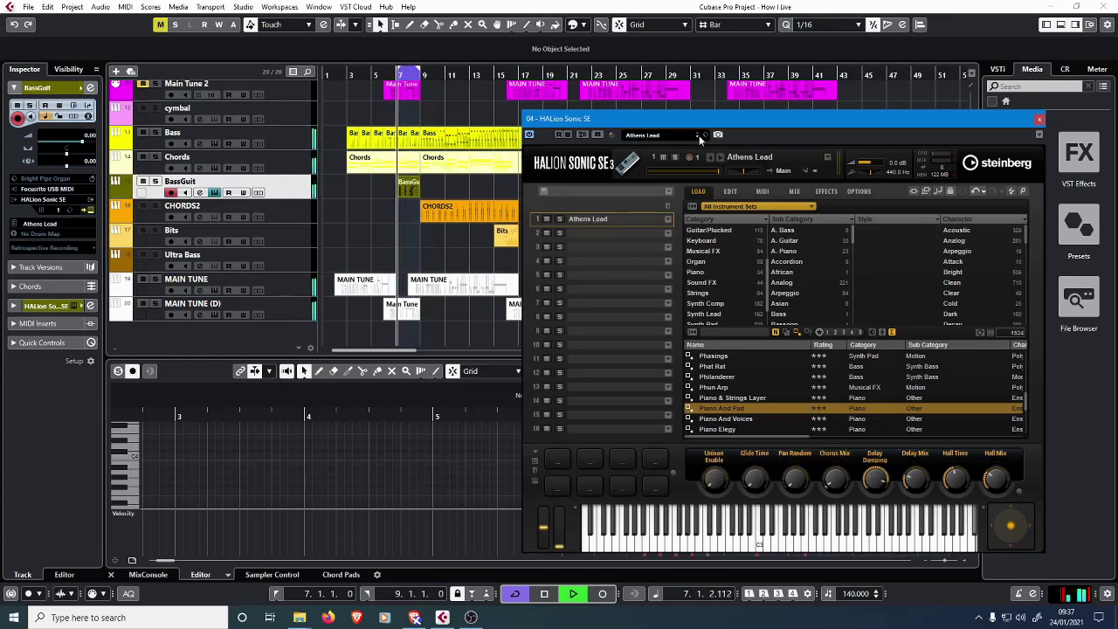
click(699, 137)
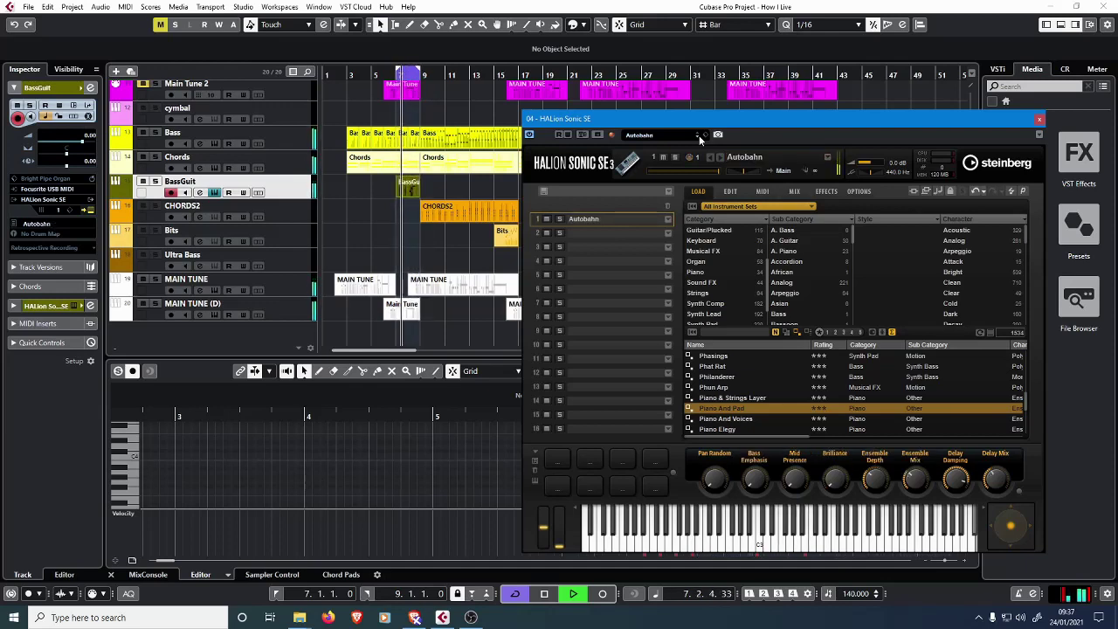
click(700, 136)
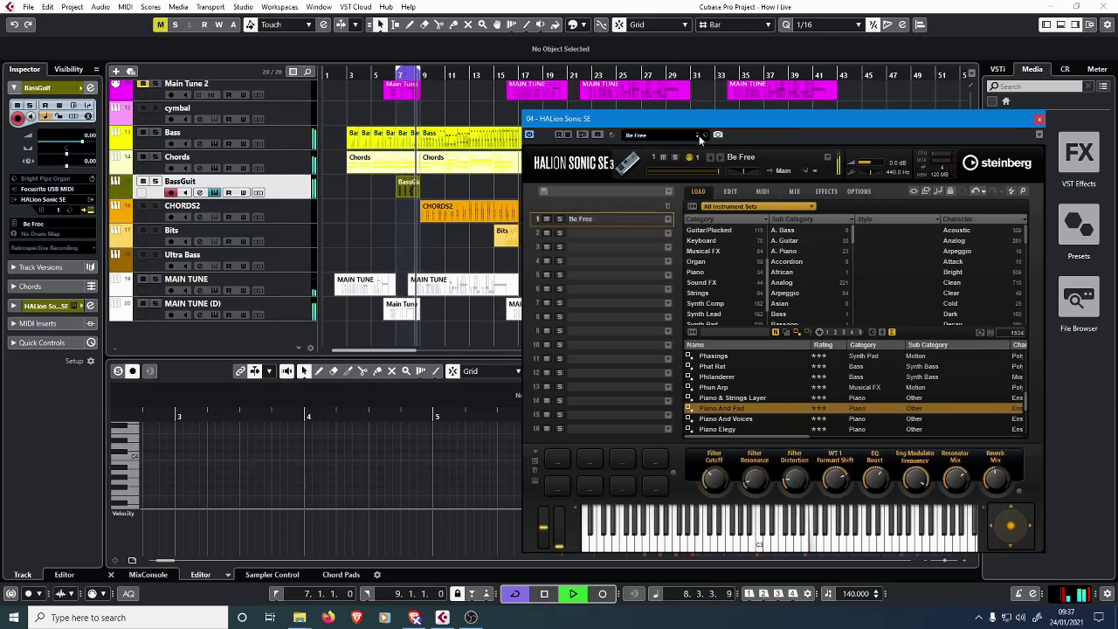
click(700, 136)
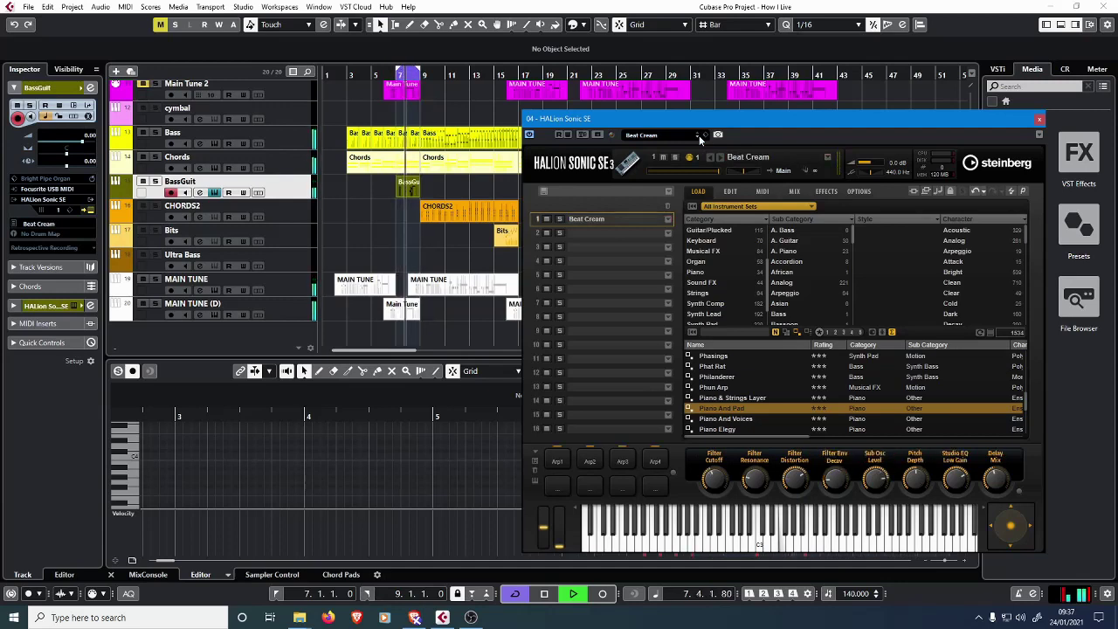
click(699, 136)
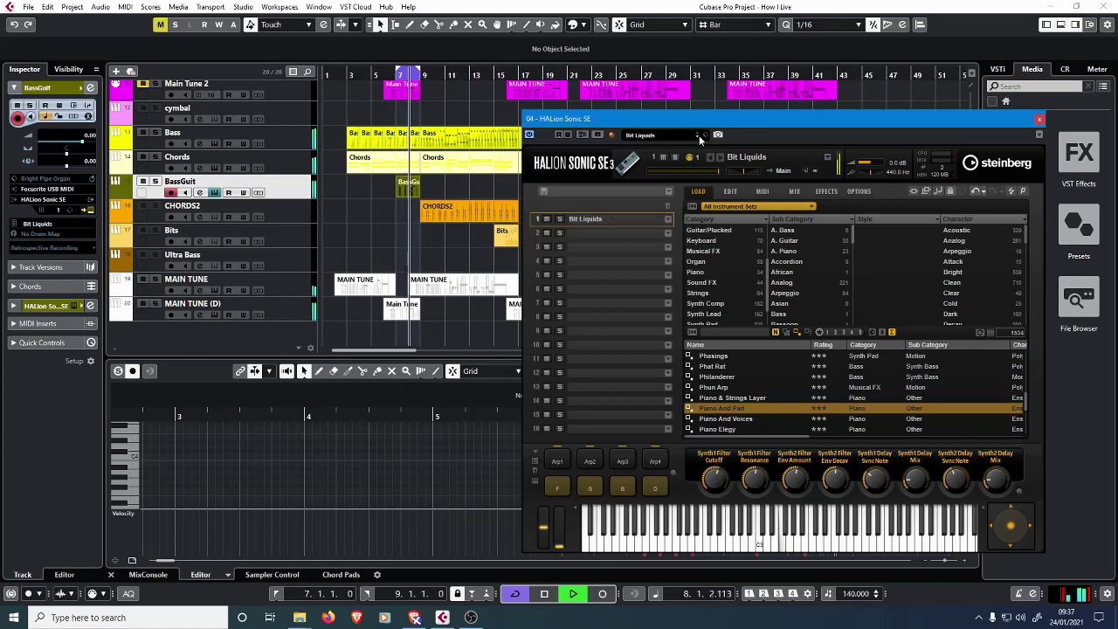
click(699, 137)
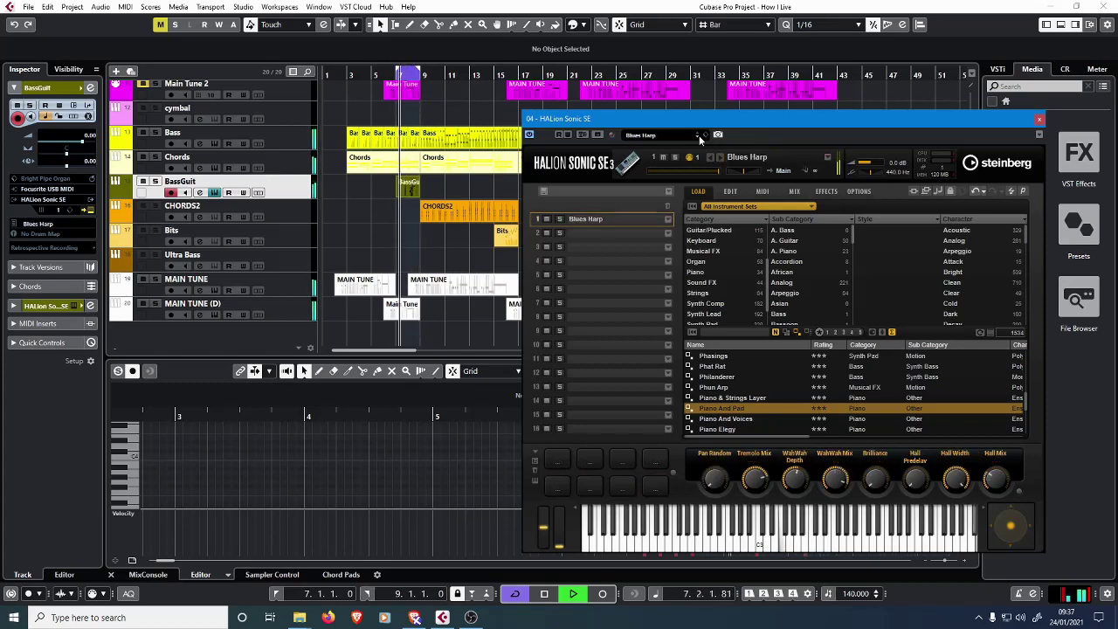
click(699, 136)
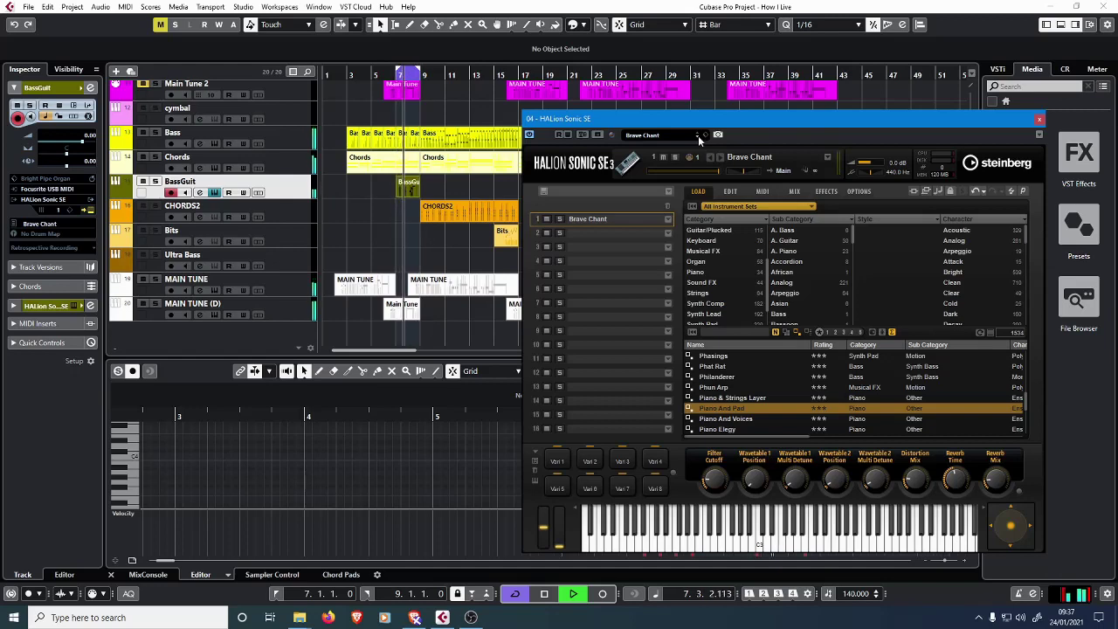
click(699, 136)
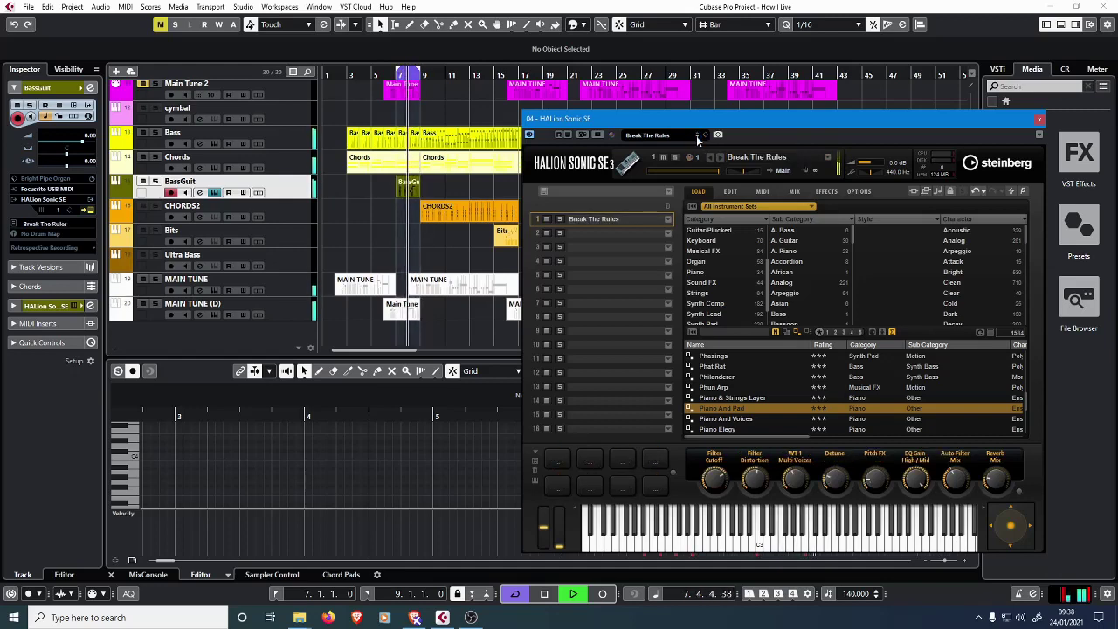
click(697, 137)
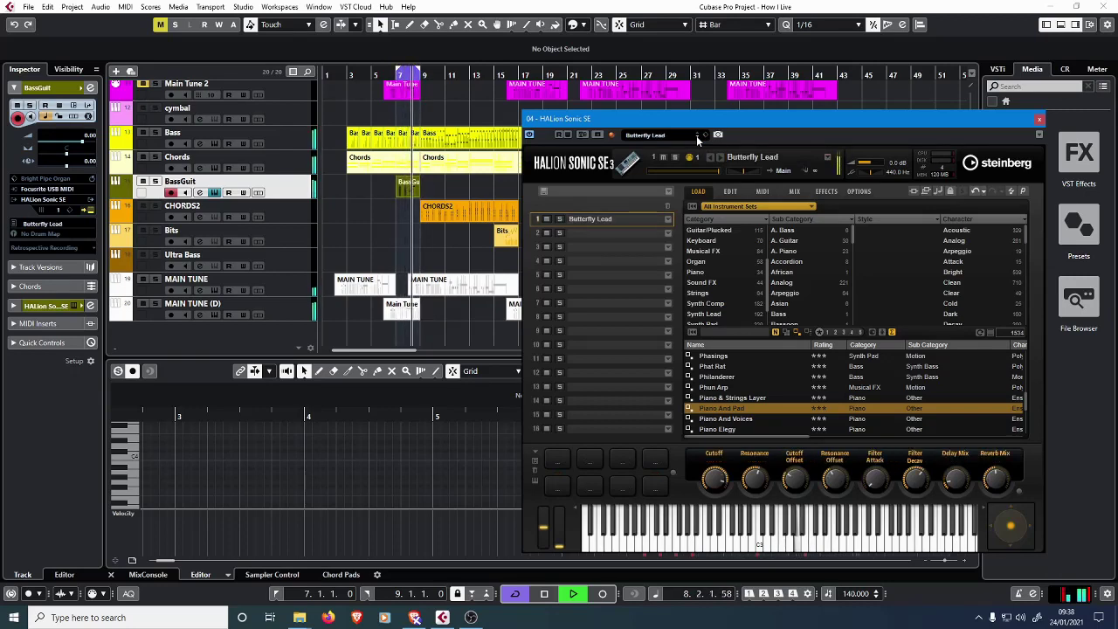
click(698, 138)
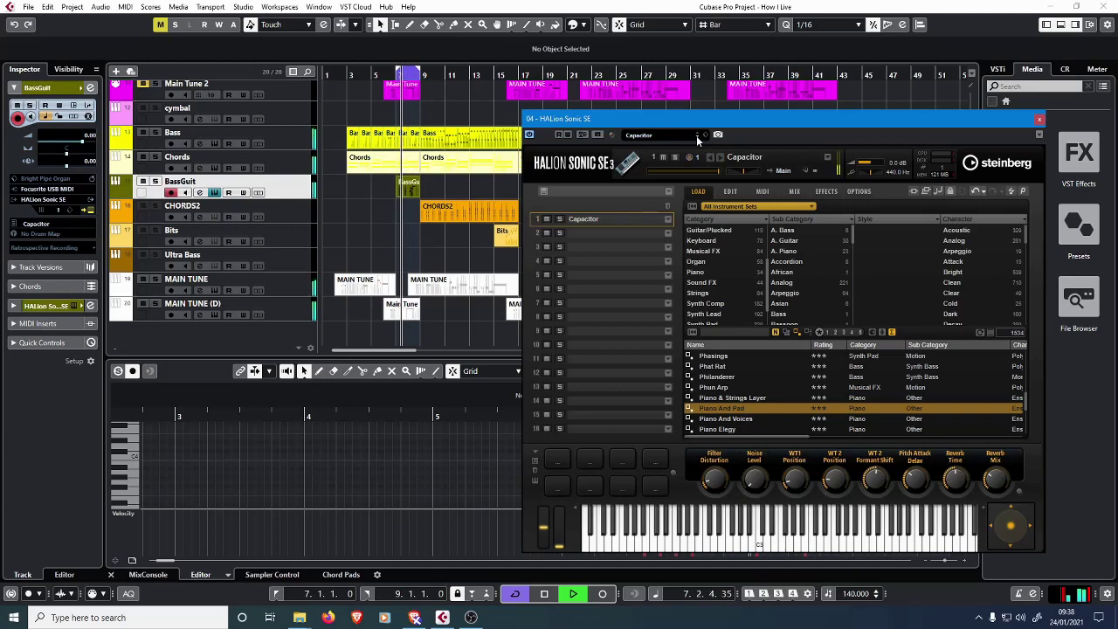
click(697, 136)
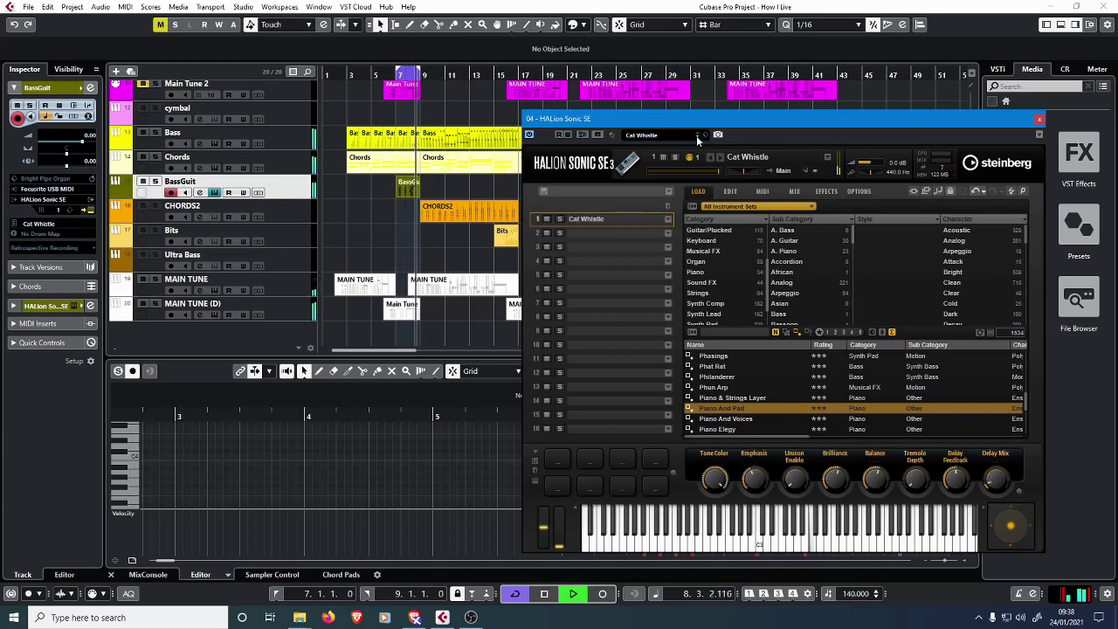
click(695, 135)
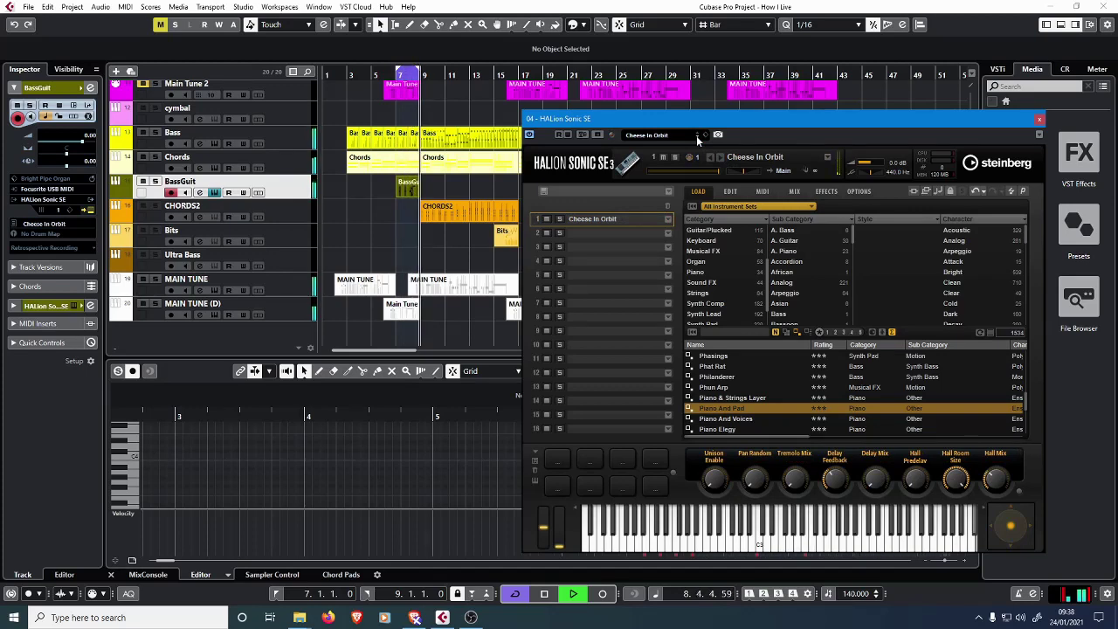
click(696, 136)
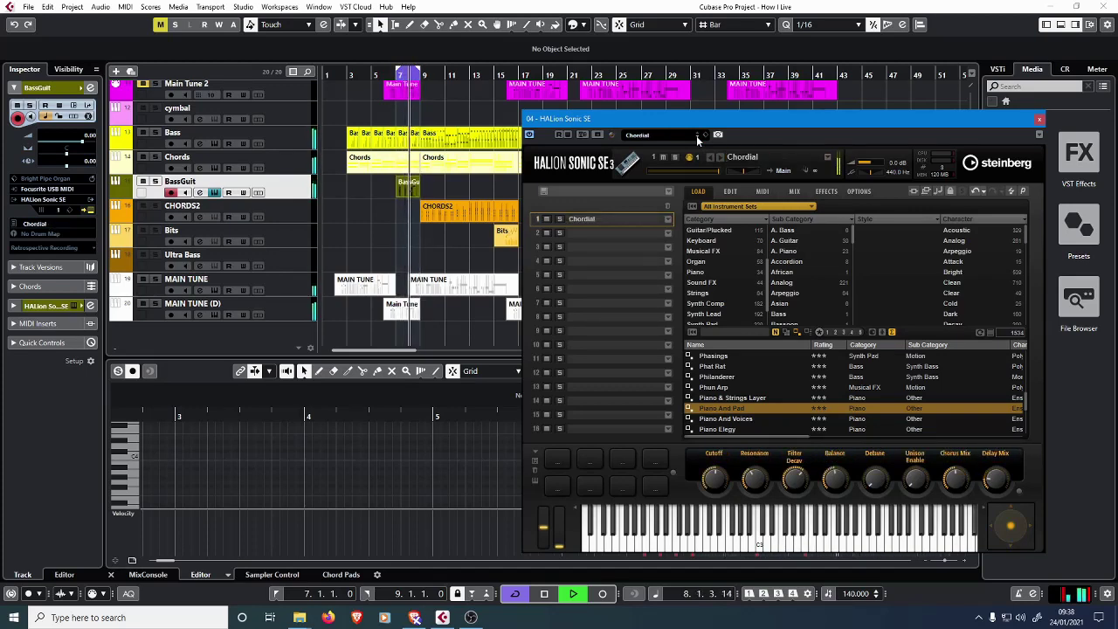
click(697, 136)
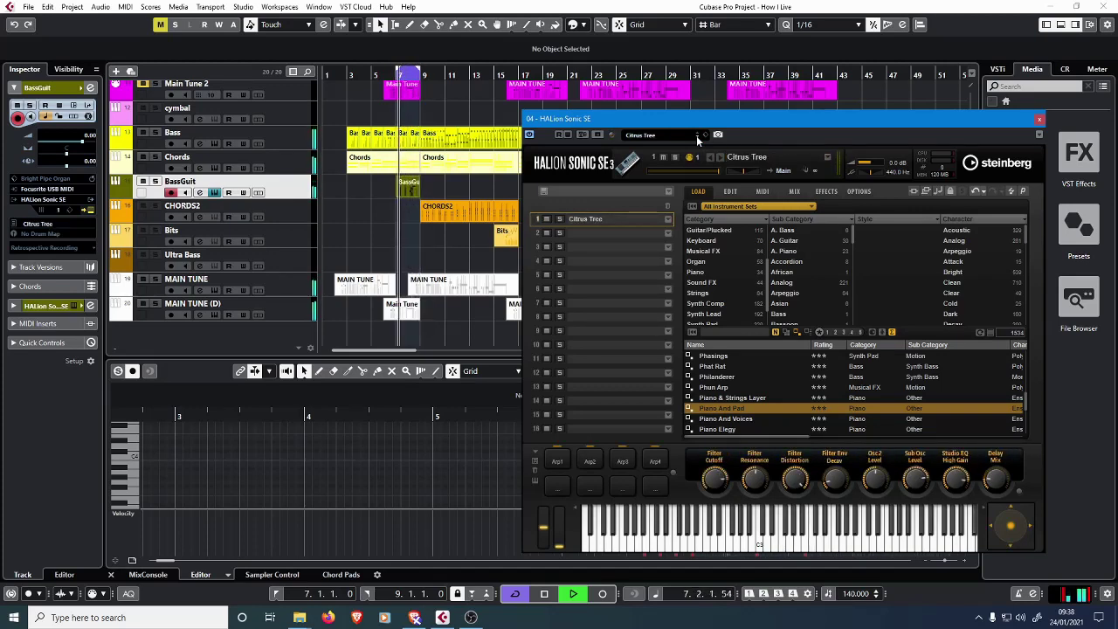
click(696, 136)
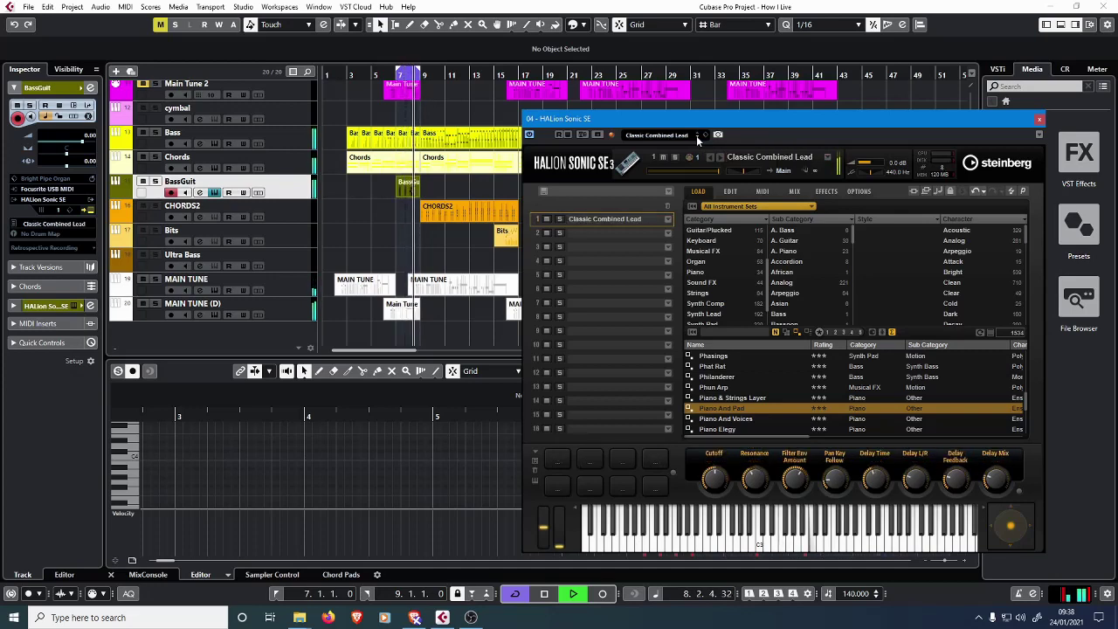
click(697, 136)
click(697, 136)
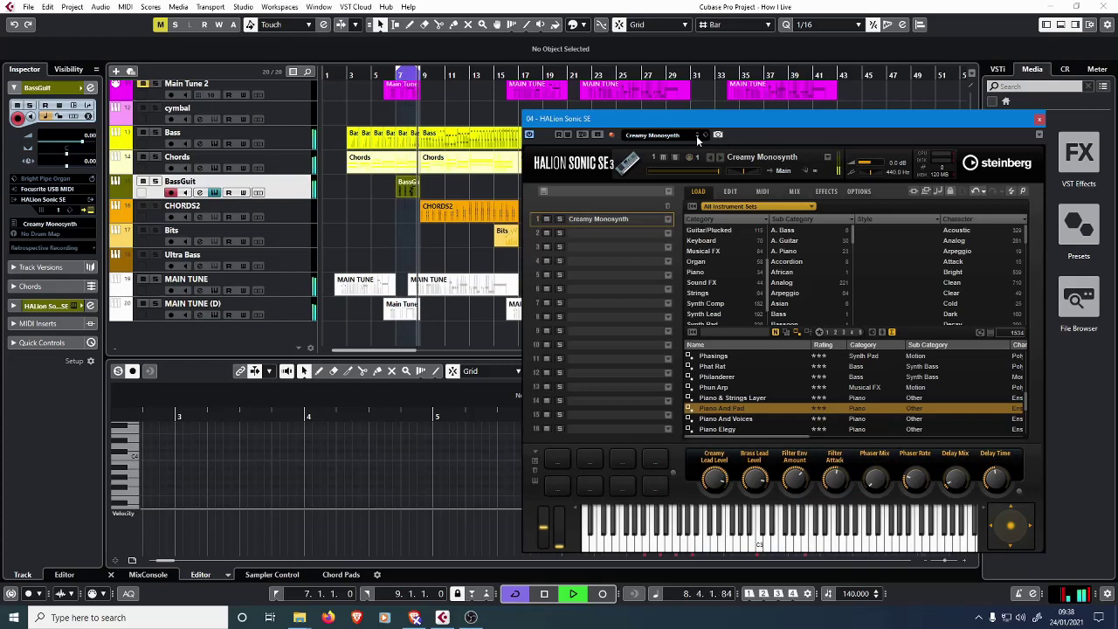
click(697, 136)
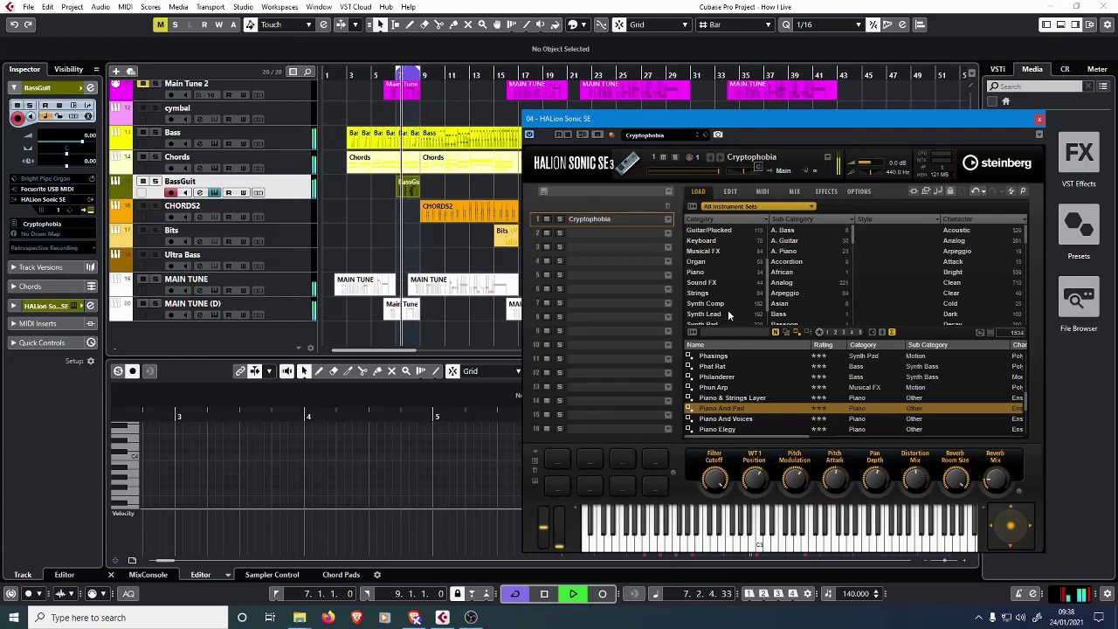
click(544, 597)
click(1037, 119)
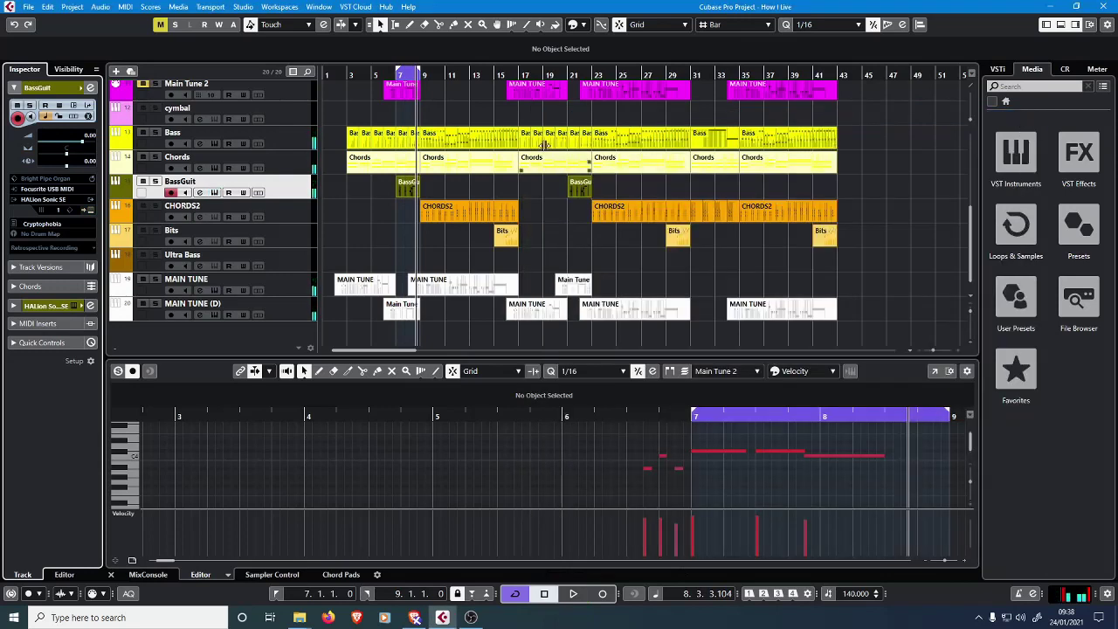
Step: Set the project's cycle range to run from bar 9 to bar 17
drag(420, 76, 523, 77)
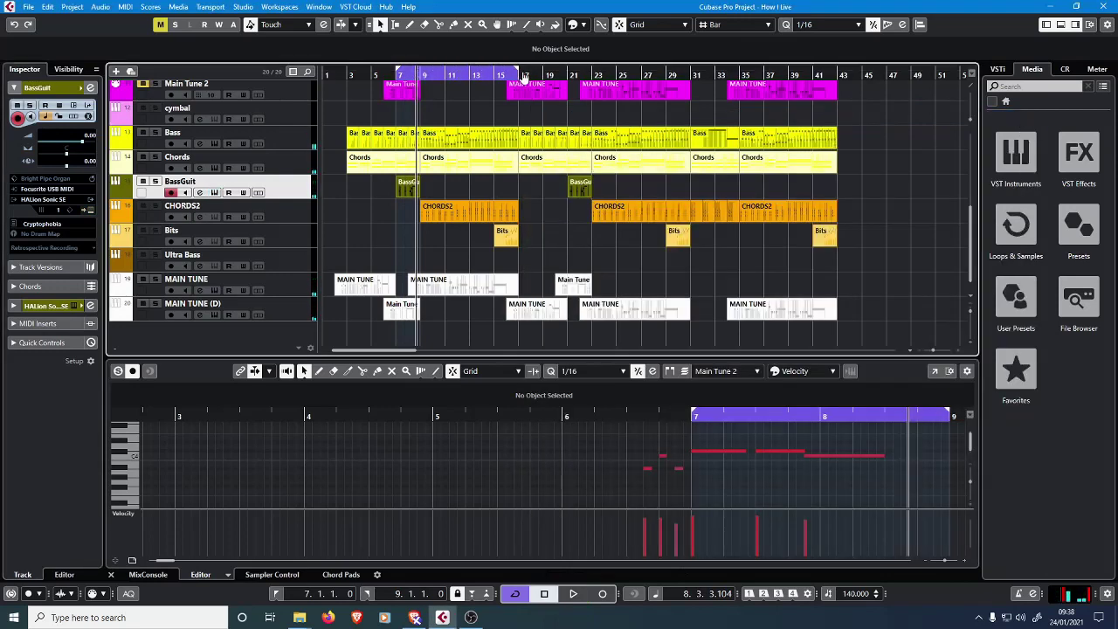
mouse_move(427, 75)
mouse_down()
mouse_move(414, 75)
mouse_move(424, 76)
mouse_up()
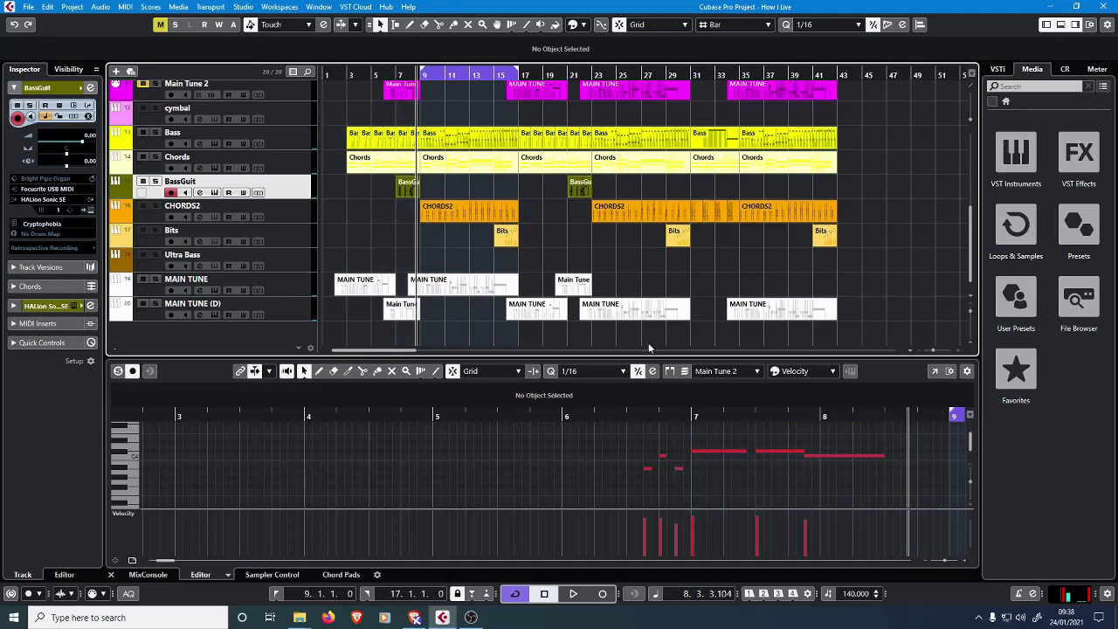